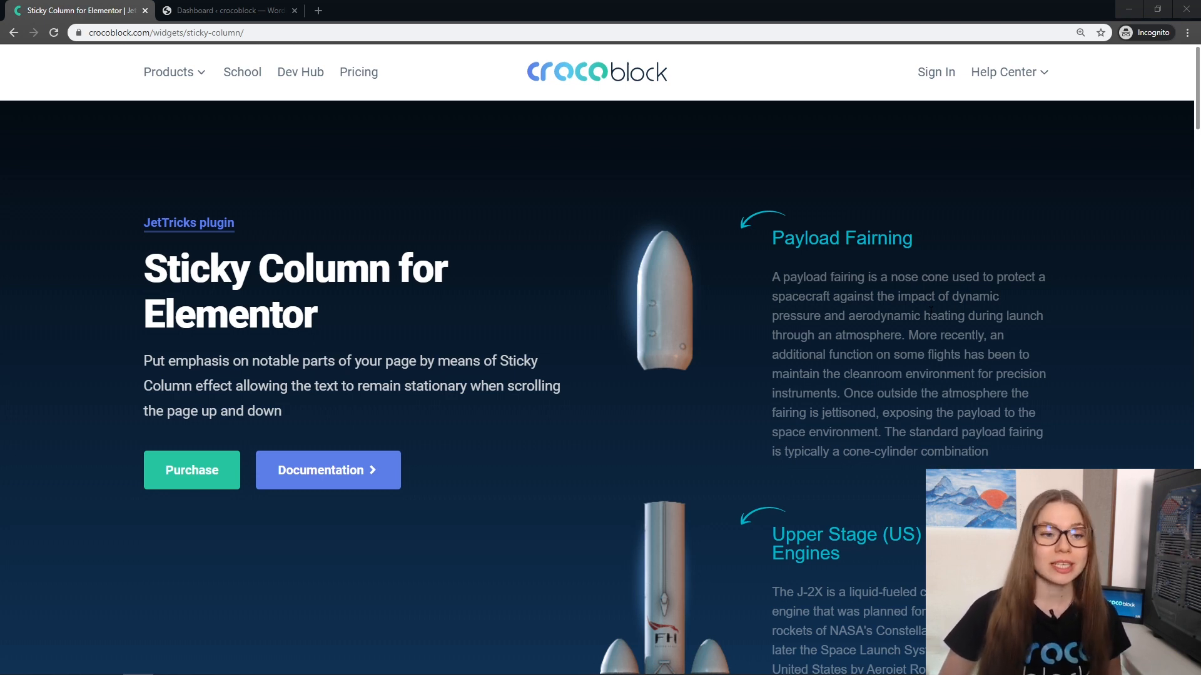
Examine how the sticky columns behave while the rocket sections pass on the Sticky Column for Elementor demo page.
scroll(931, 311, down, 6)
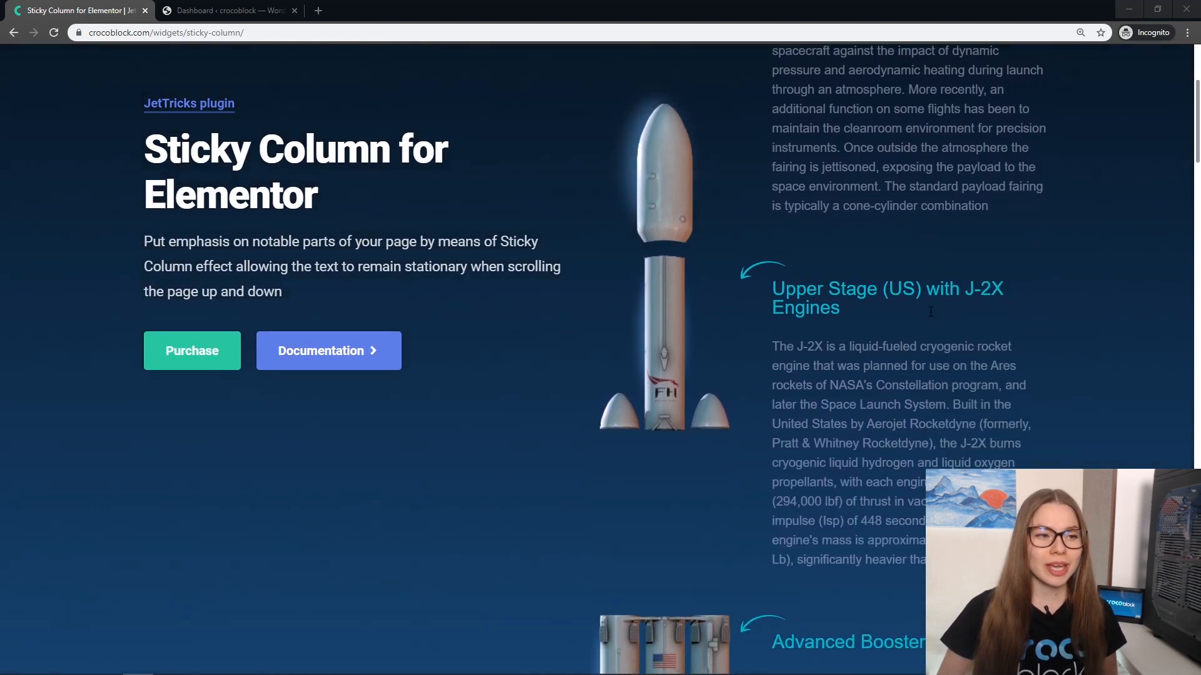
scroll(930, 313, down, 6)
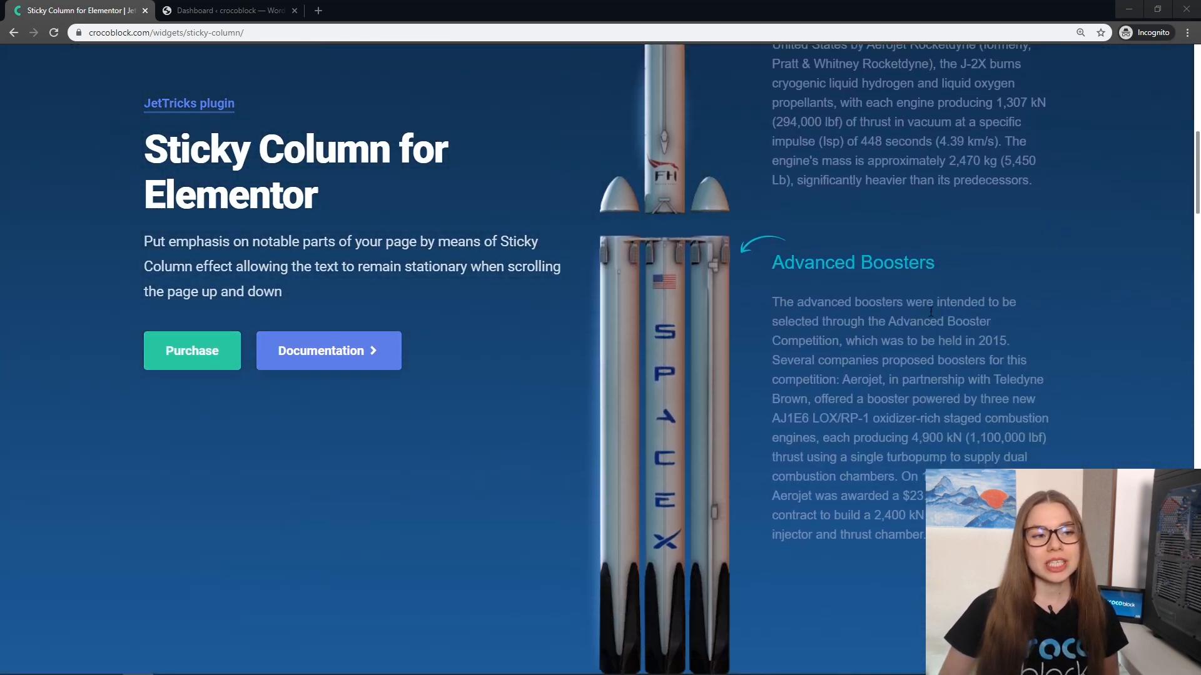
scroll(931, 311, up, 12)
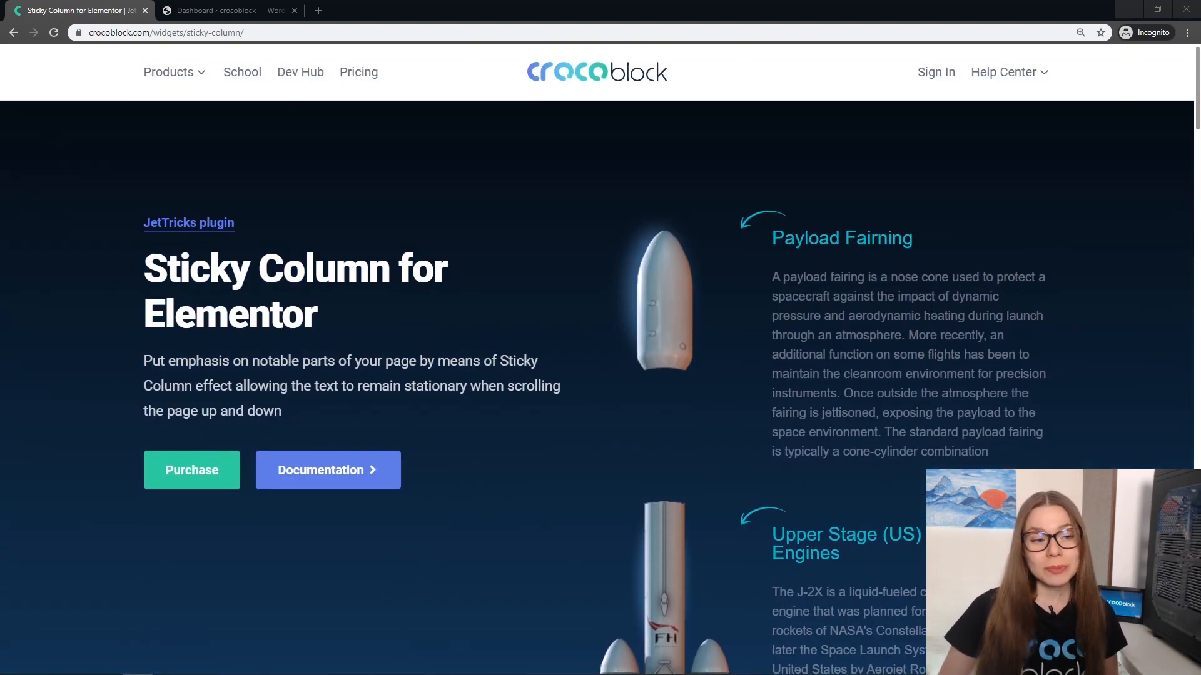
scroll(932, 311, down, 6)
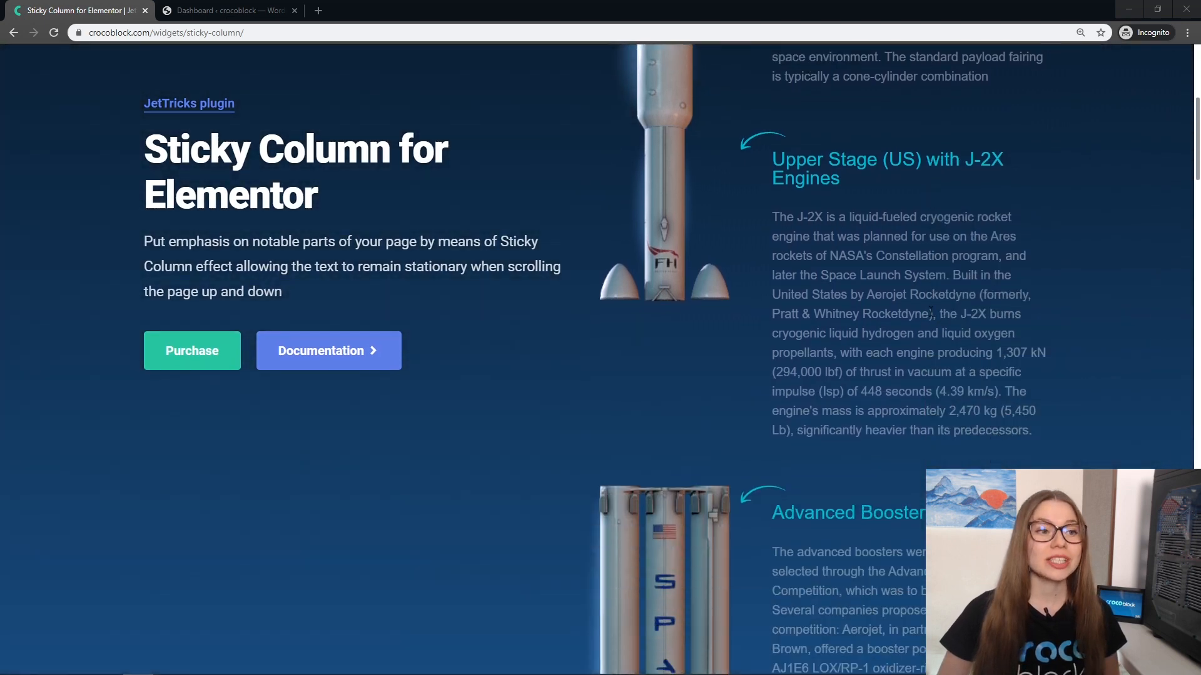
scroll(931, 313, down, 6)
scroll(931, 313, up, 2)
scroll(931, 310, up, 10)
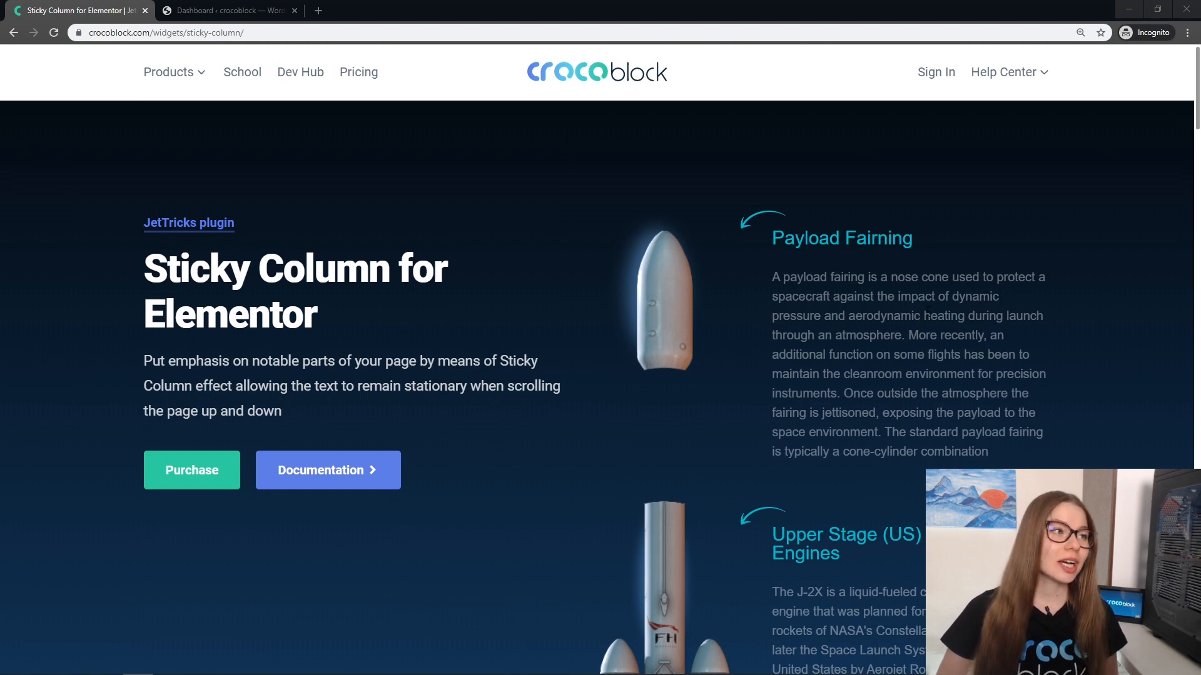
Switch to the WordPress dashboard and check the available extensions in the JetTricks settings.
click(248, 13)
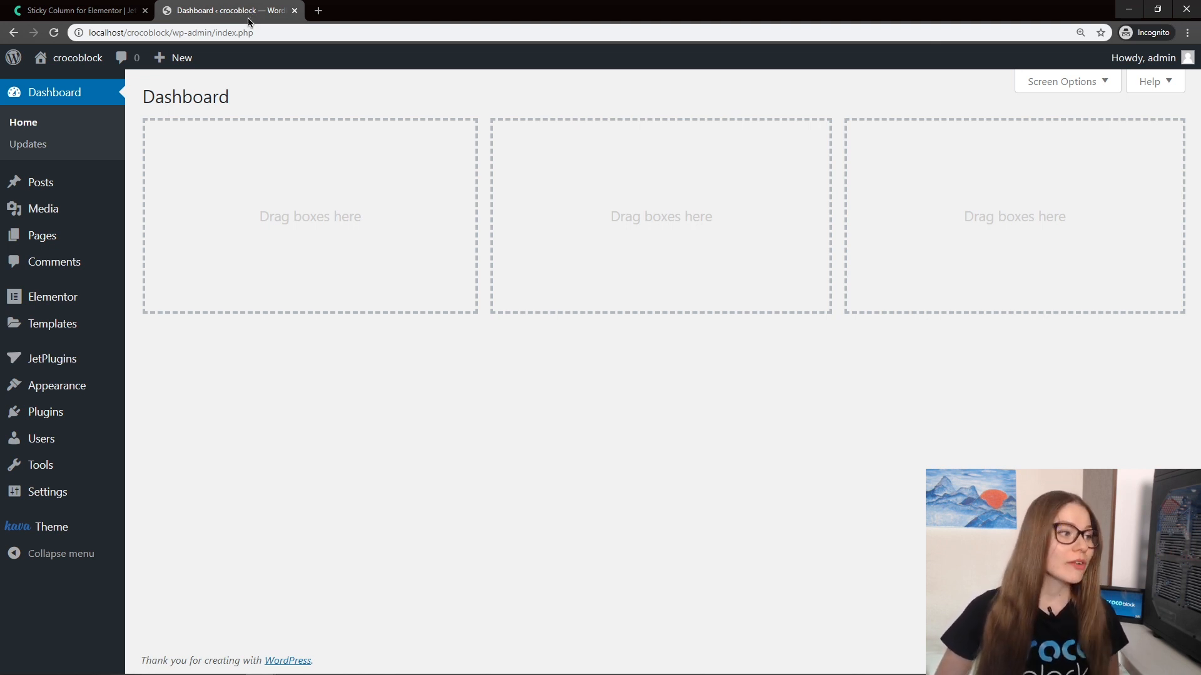
mouse_move(91, 357)
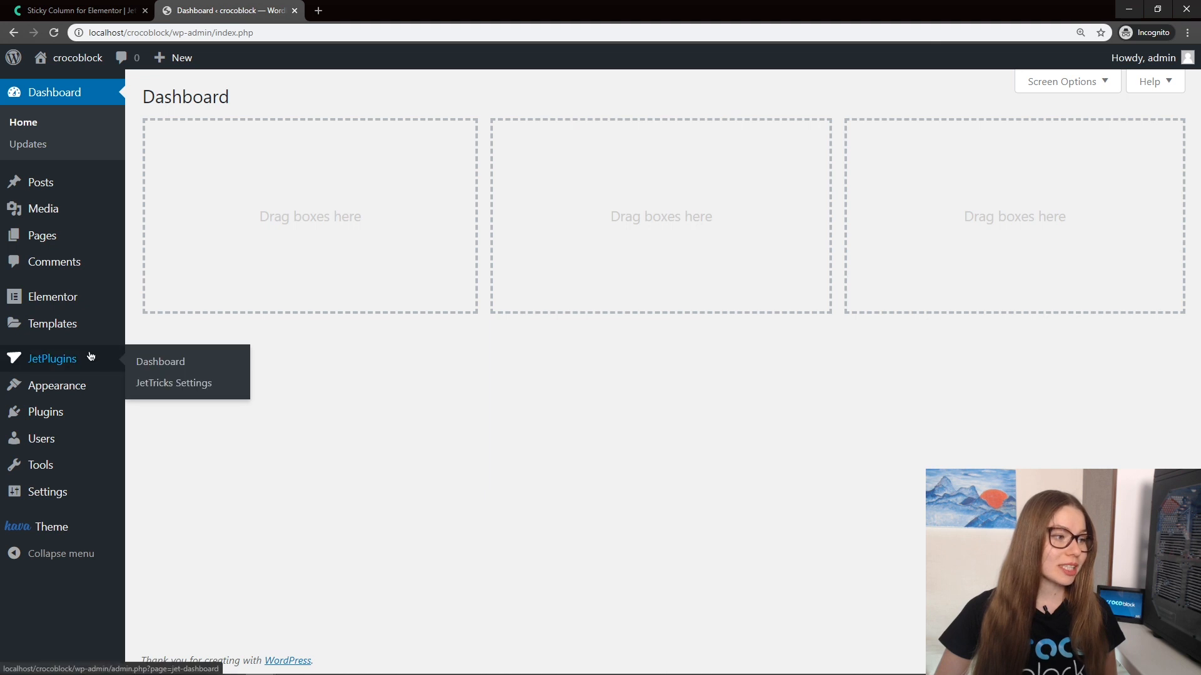
click(143, 386)
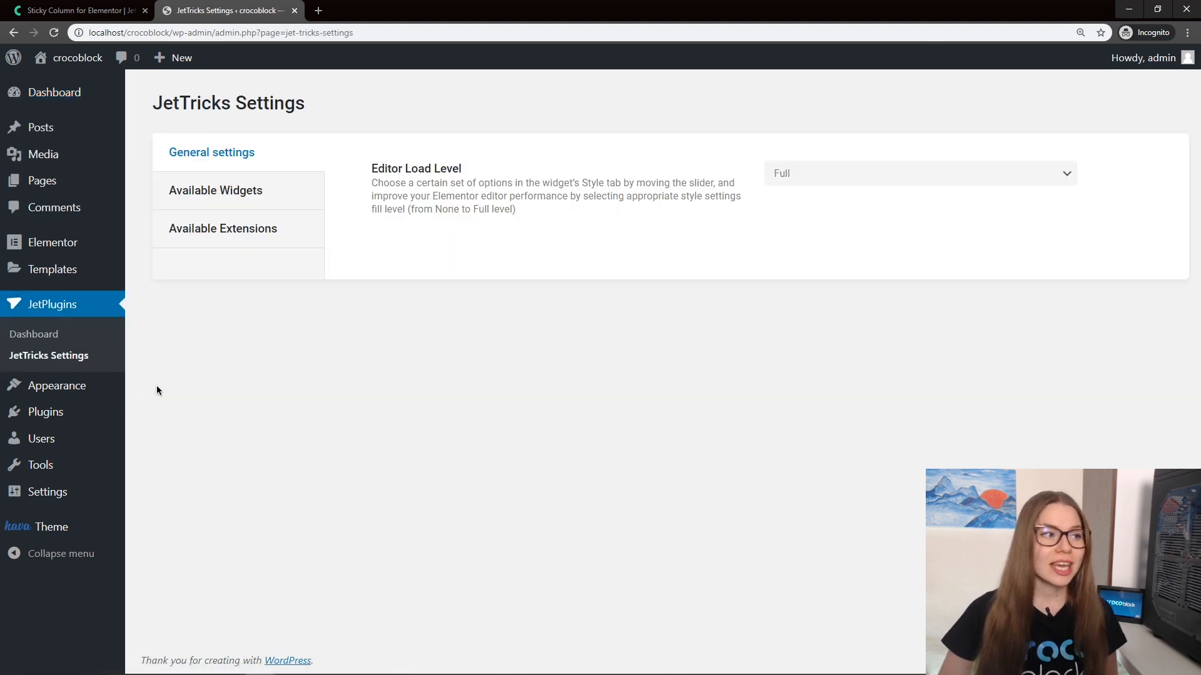
click(244, 232)
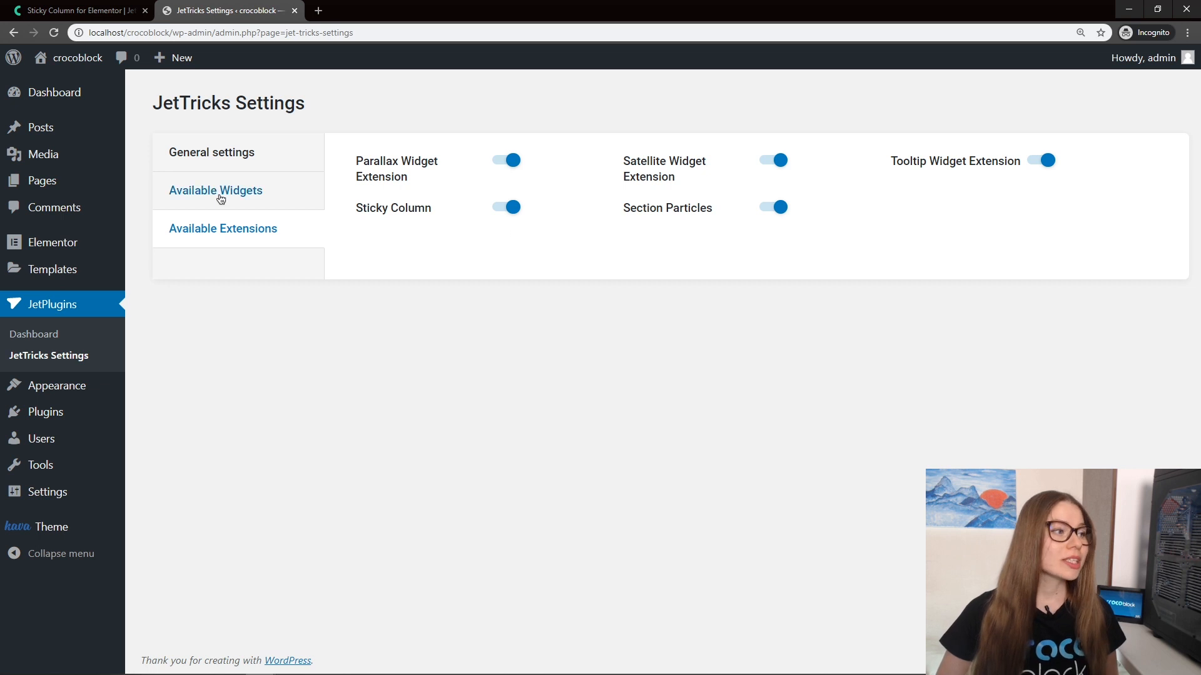
Open the Tutorials page from the list of all pages for editing with Elementor.
mouse_move(59, 182)
click(185, 183)
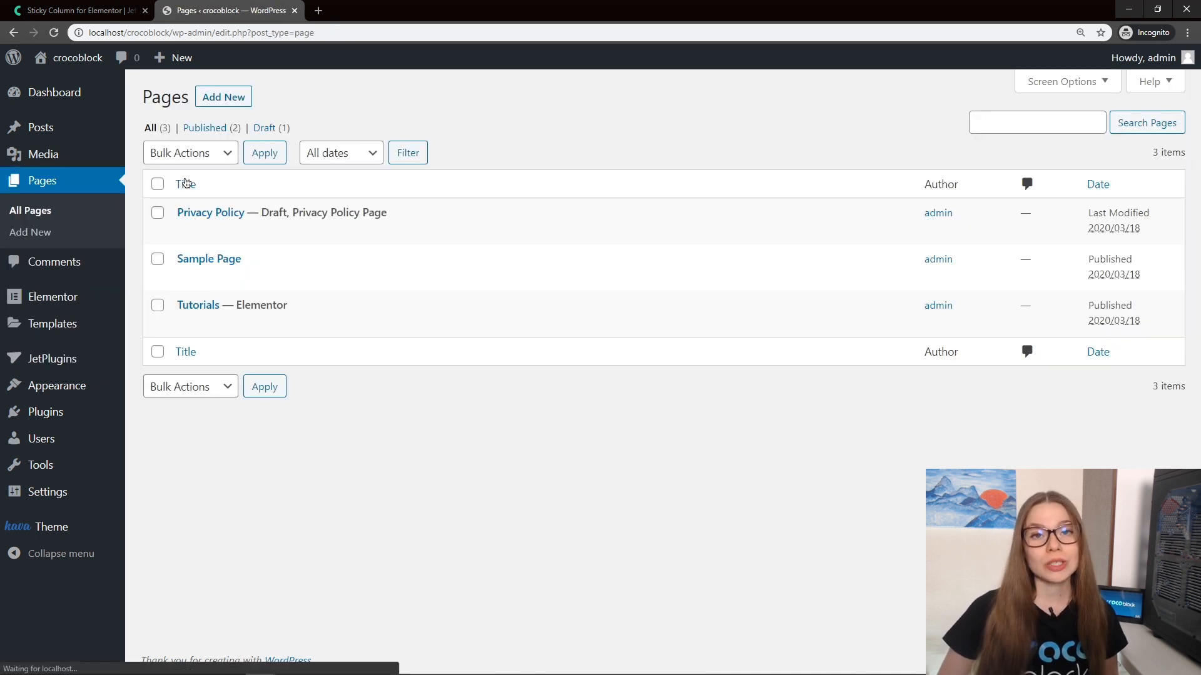
mouse_move(393, 325)
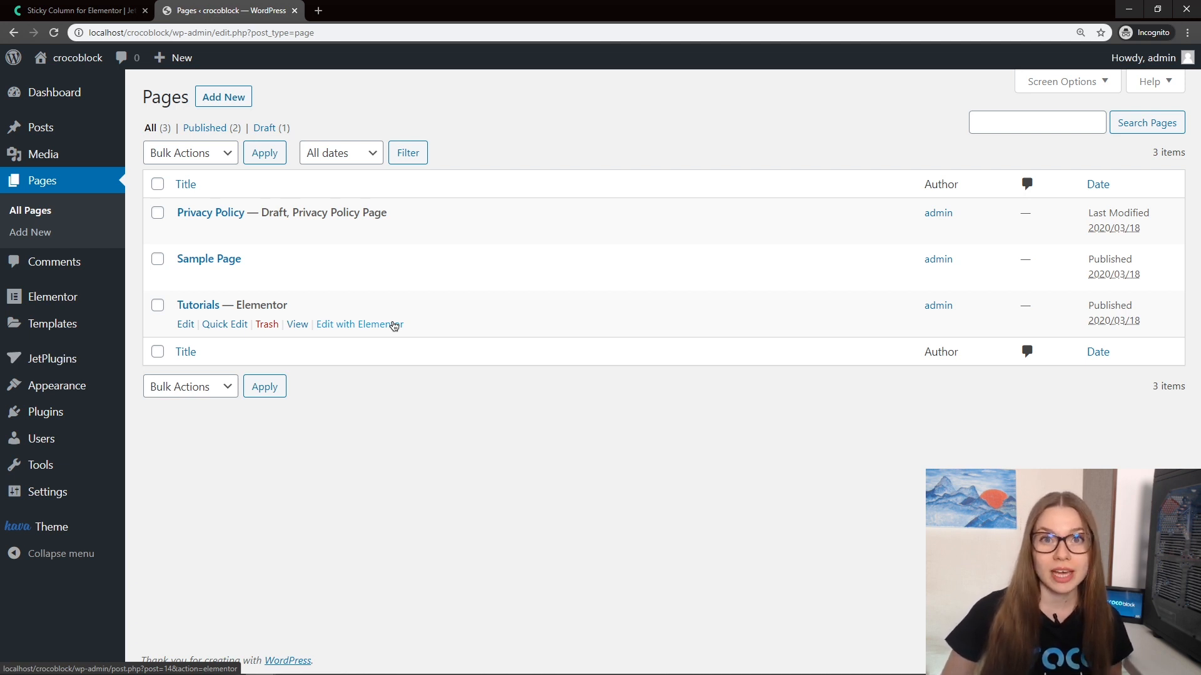
click(394, 324)
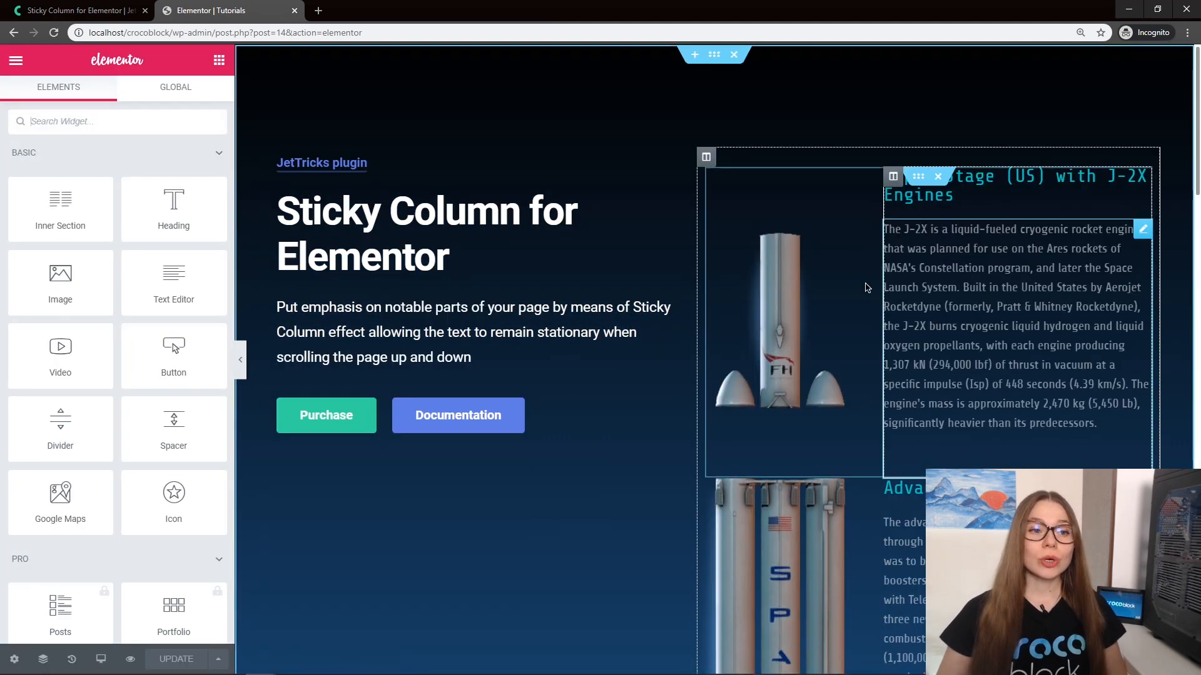
Add an inner section above the Upper Stage block and set its columns gap to No Gap.
scroll(1023, 438, down, 5)
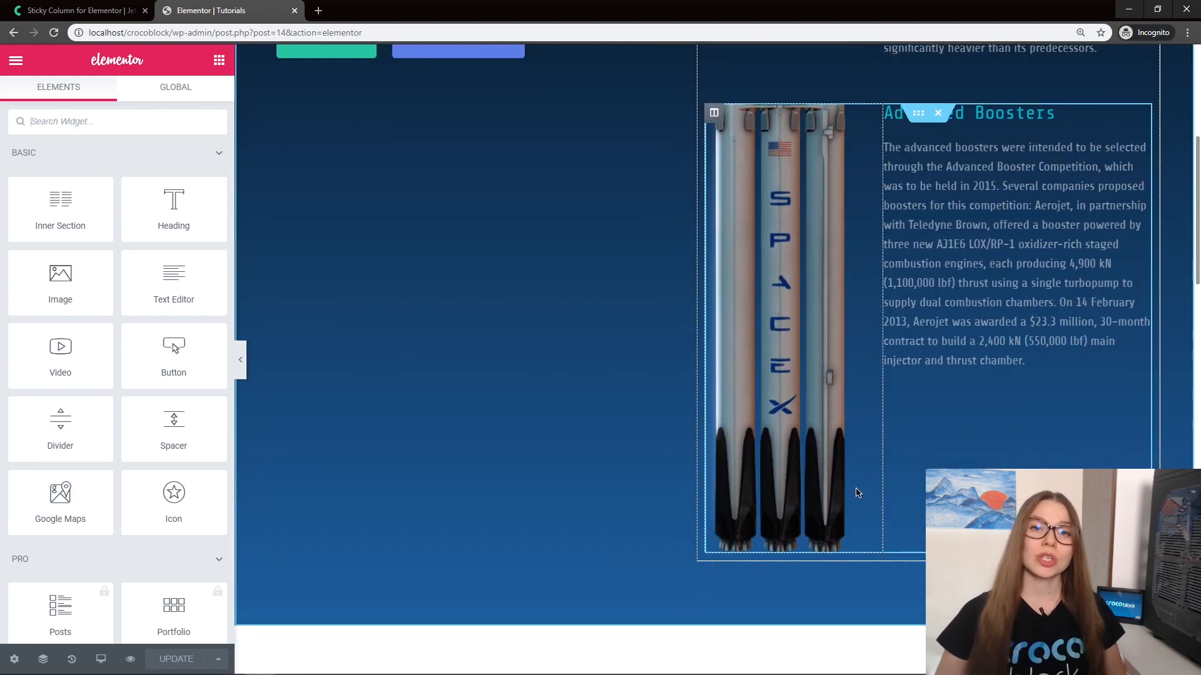
scroll(857, 494, up, 5)
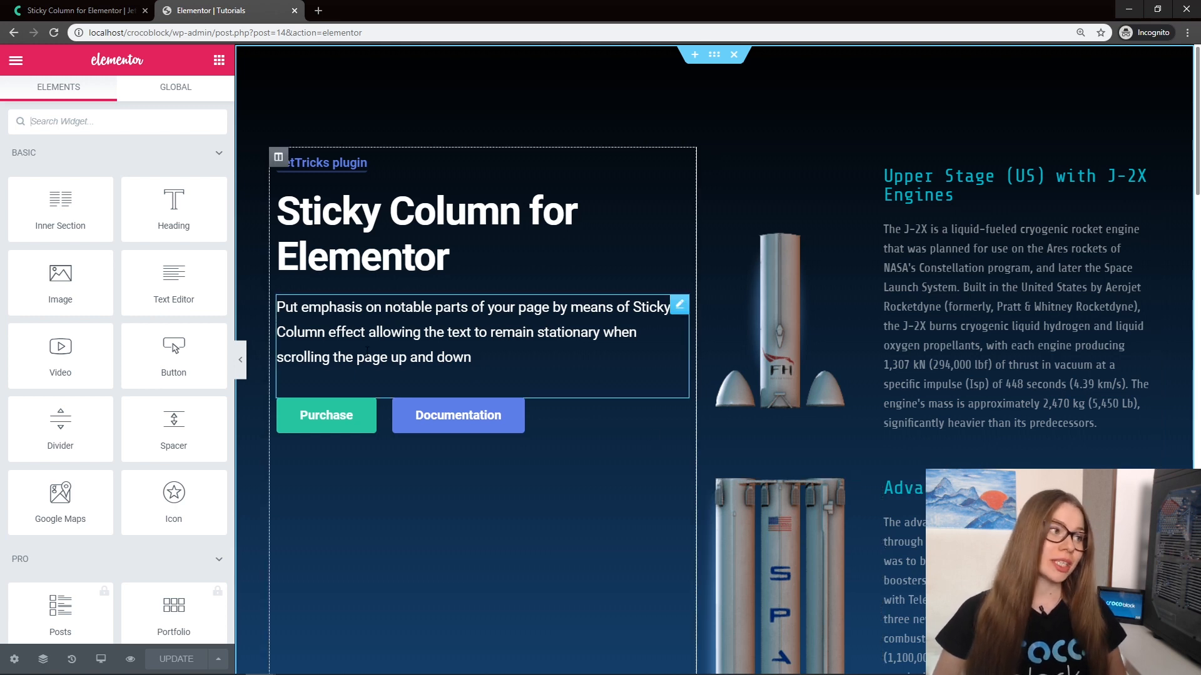
drag(60, 207, 868, 177)
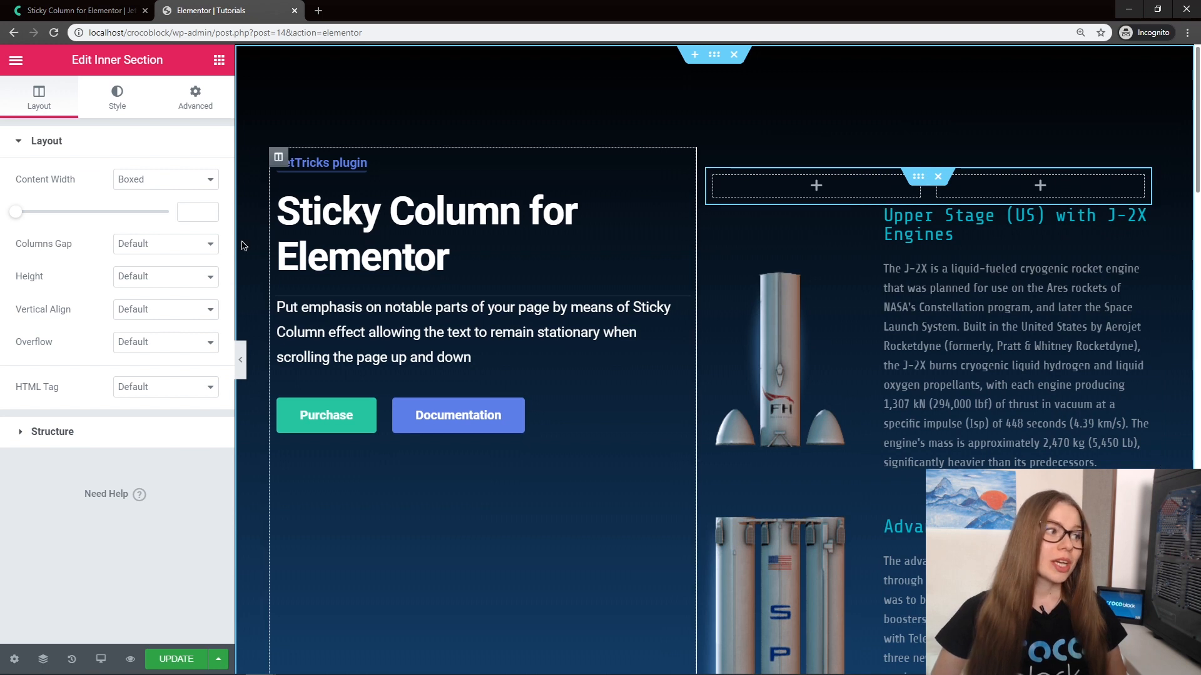
click(185, 243)
click(175, 274)
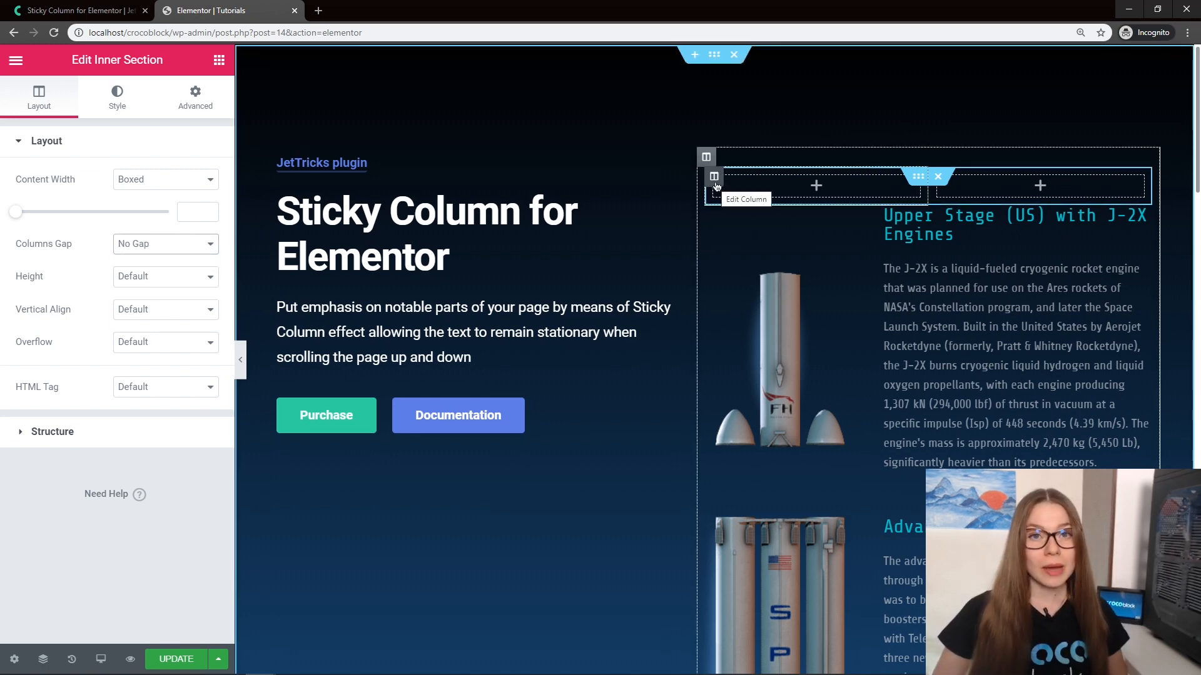
Set the new inner section's first column to 40% width, Middle vertical alignment and Center horizontal alignment.
click(714, 178)
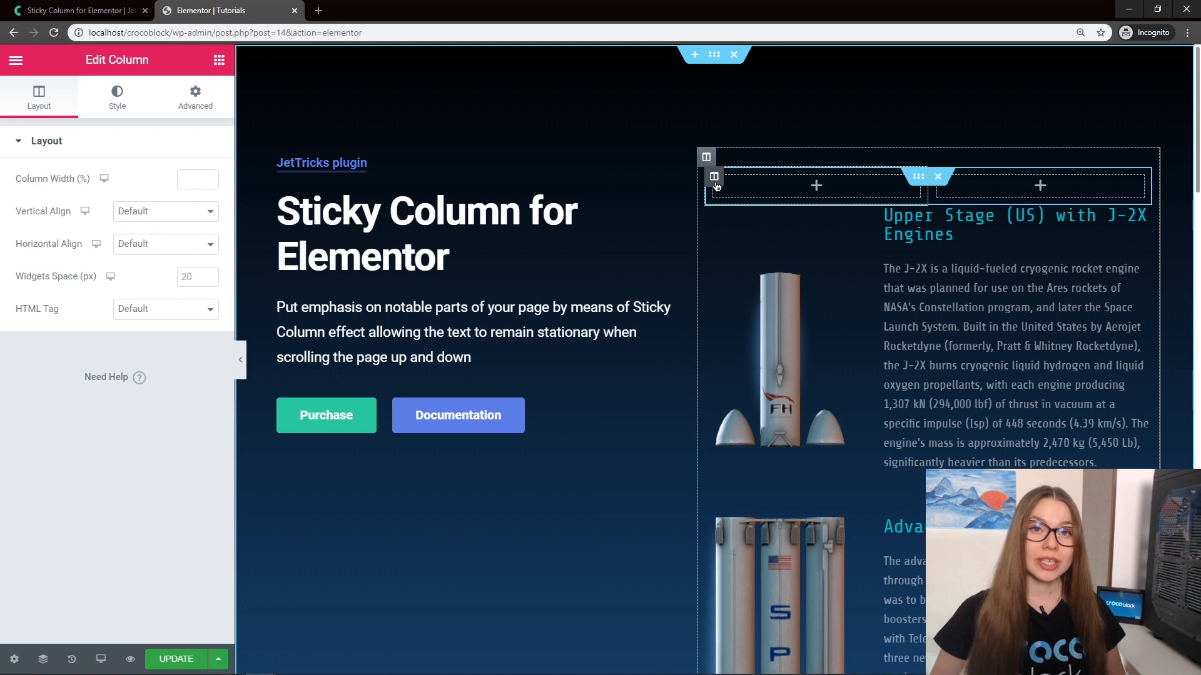
click(191, 180)
text(40)
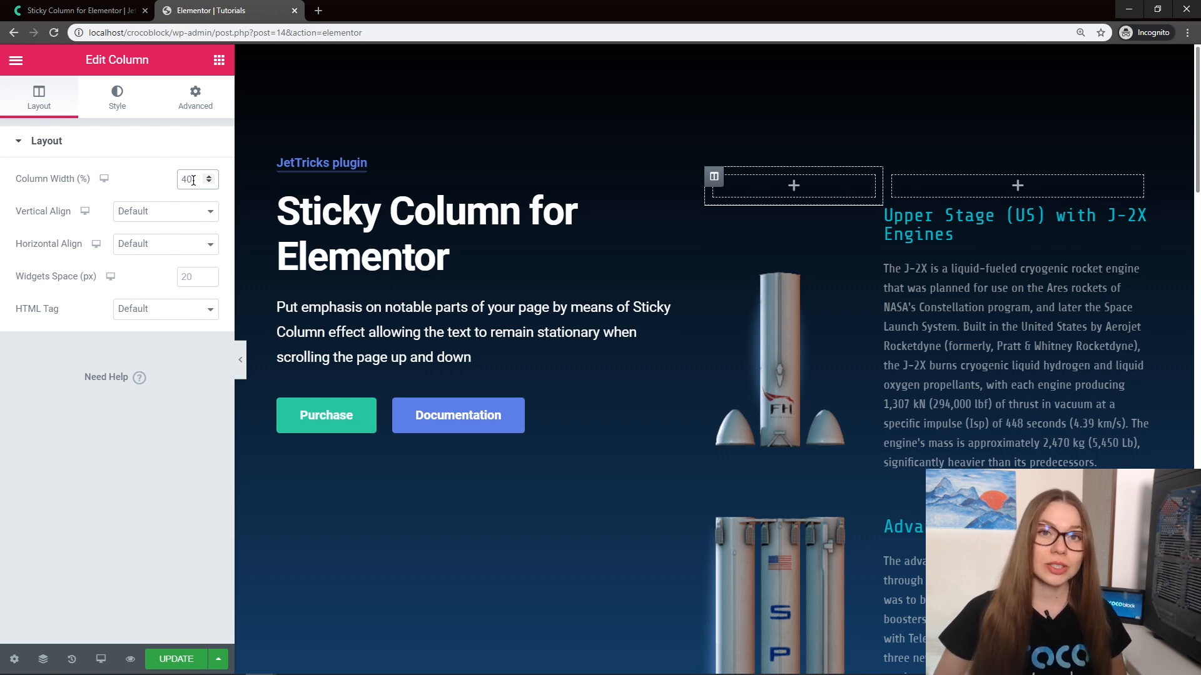
click(186, 211)
click(179, 253)
click(179, 244)
click(170, 285)
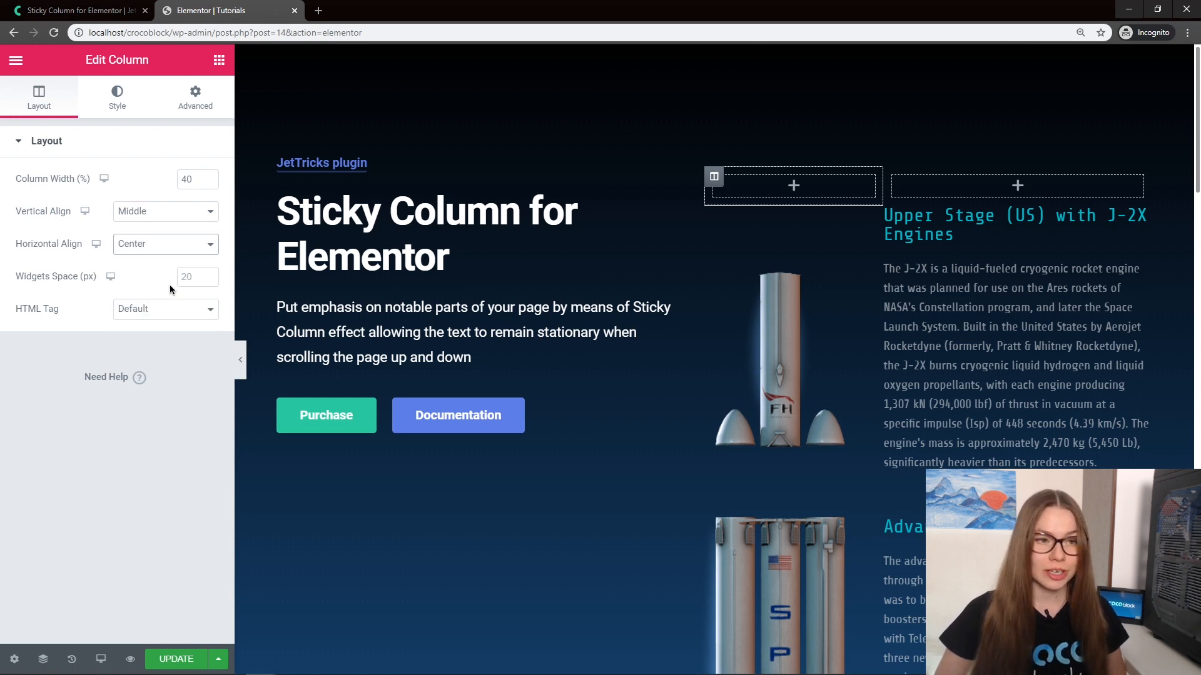
Add an image widget to the 40% column and insert 01-Stuttle.png from the media library.
click(220, 59)
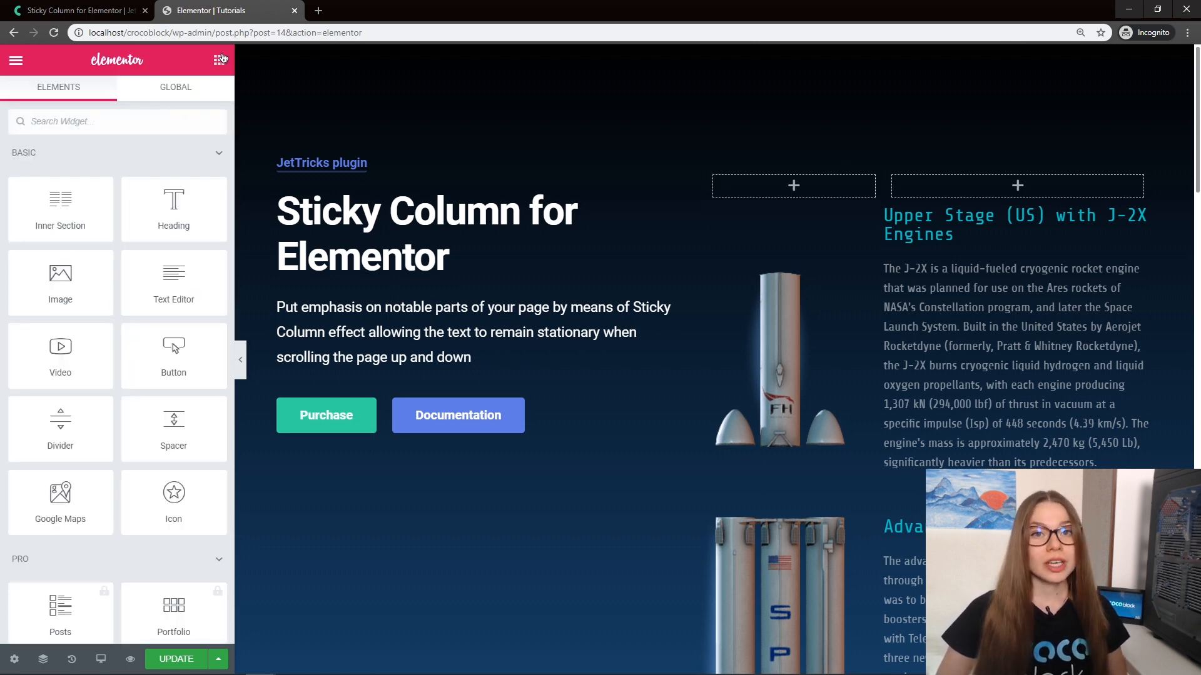
drag(60, 279, 781, 186)
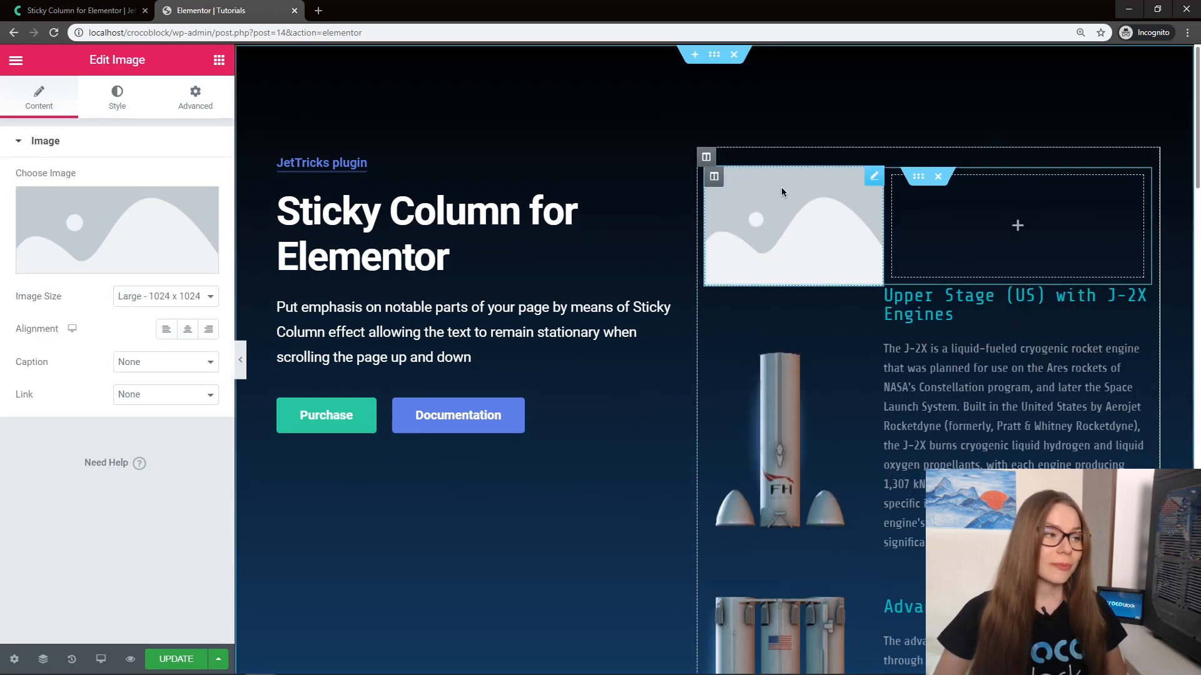
click(93, 239)
click(451, 249)
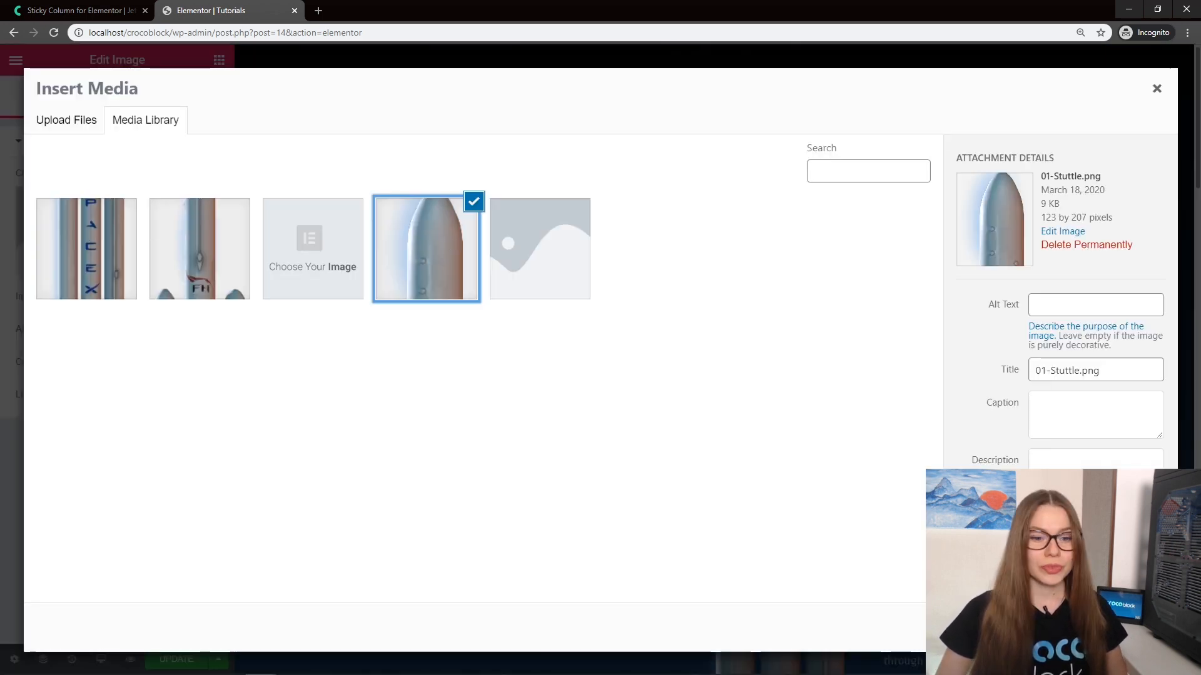
click(1138, 627)
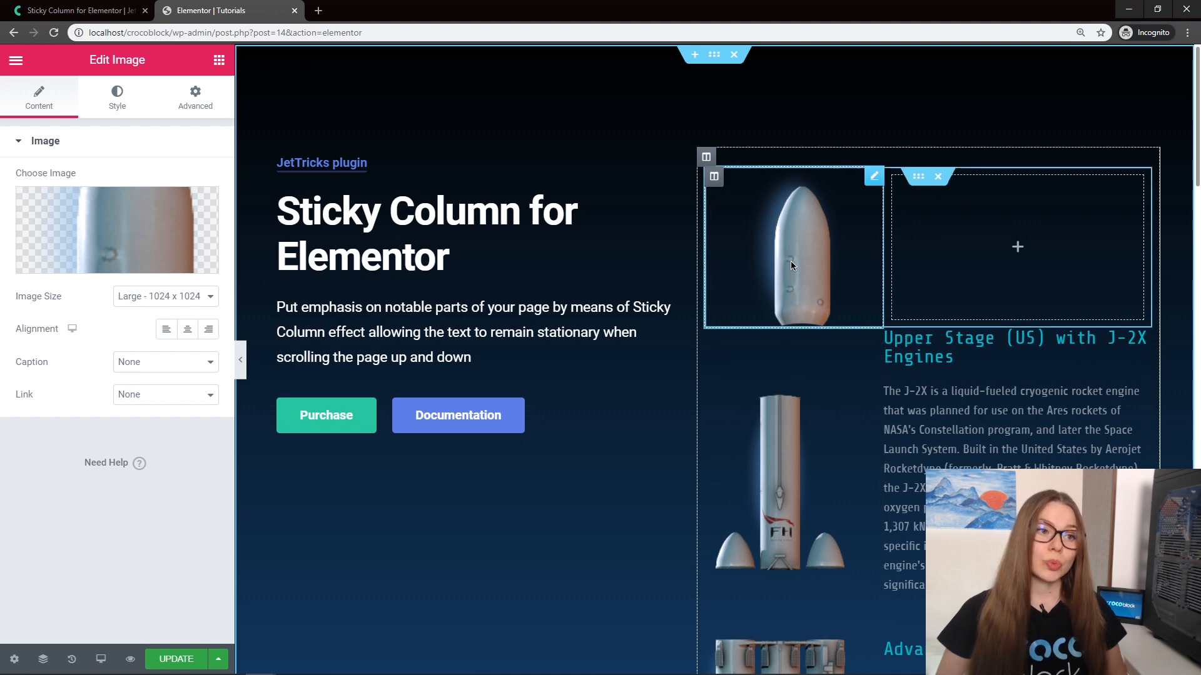
Unlink the rocket nose image column's margins, switch their unit to percent and set the right margin to 25%.
click(714, 176)
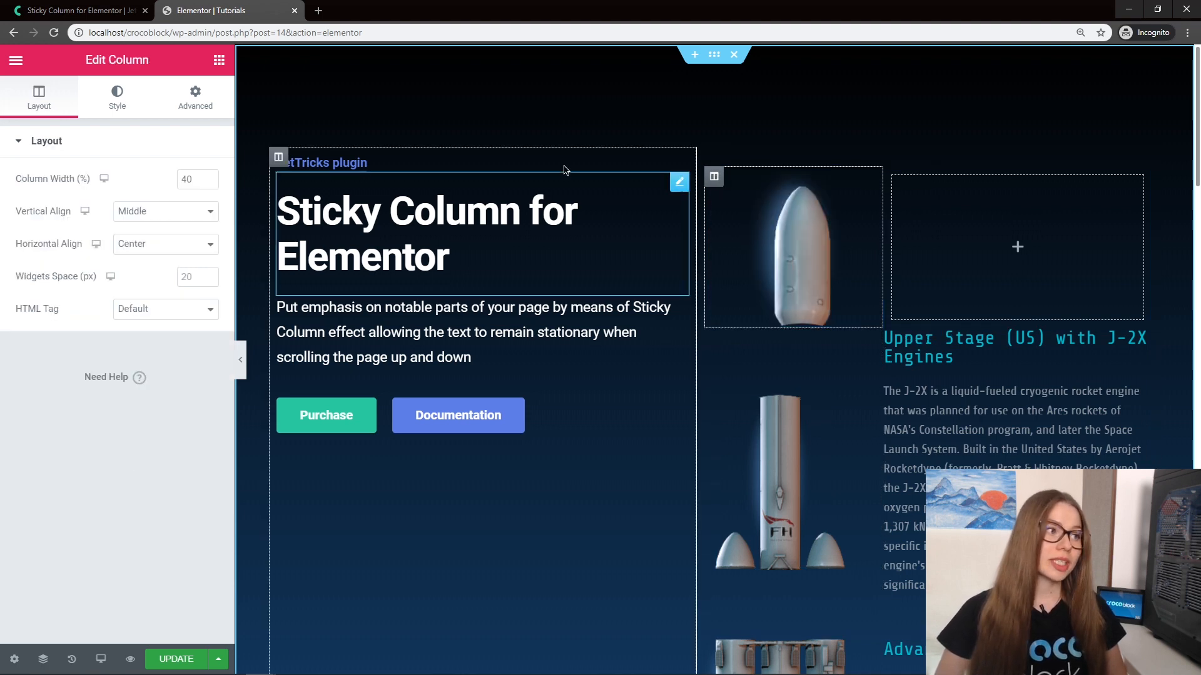
click(194, 93)
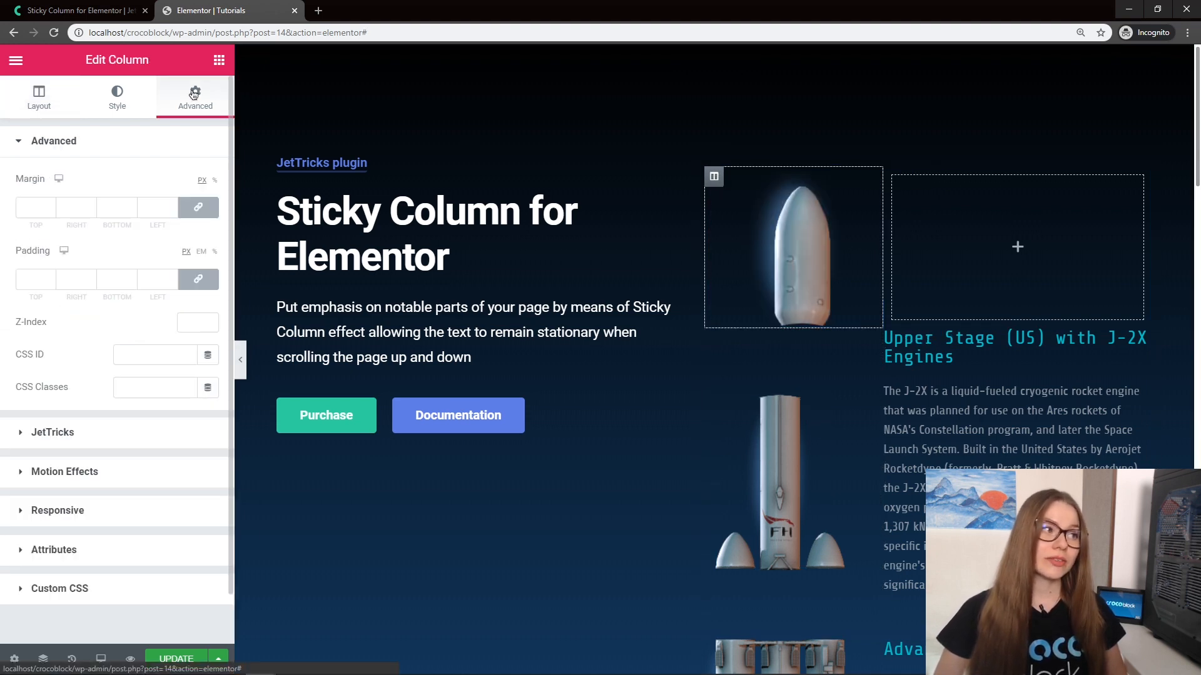
click(199, 208)
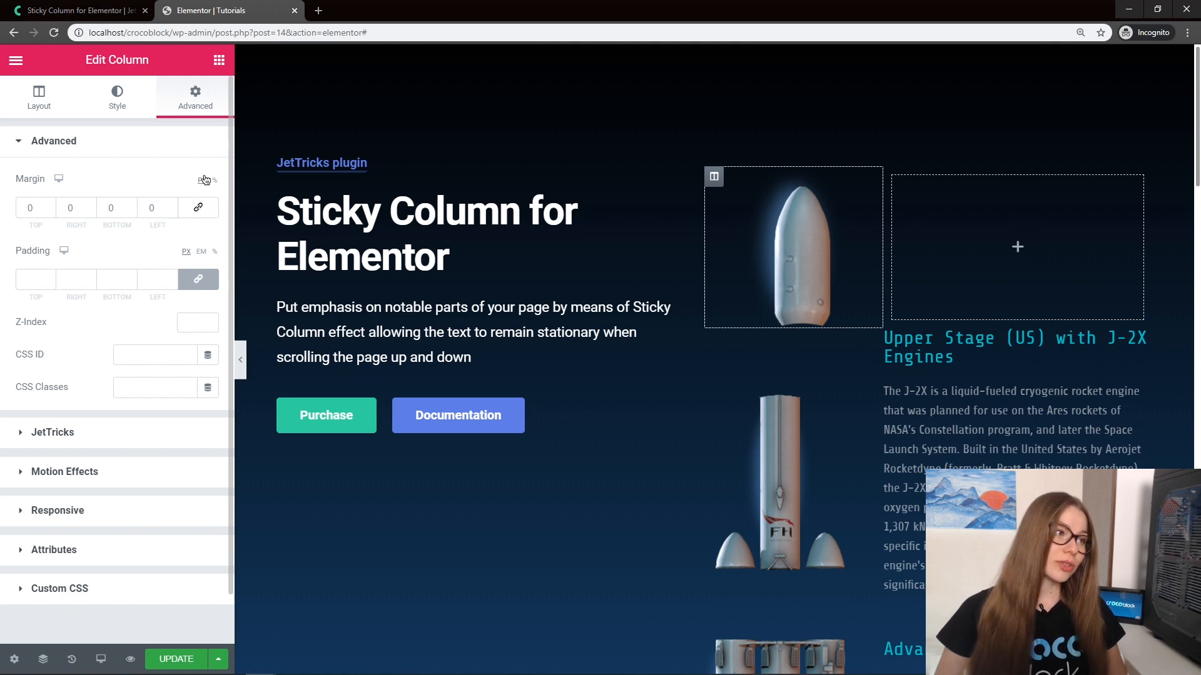
click(214, 180)
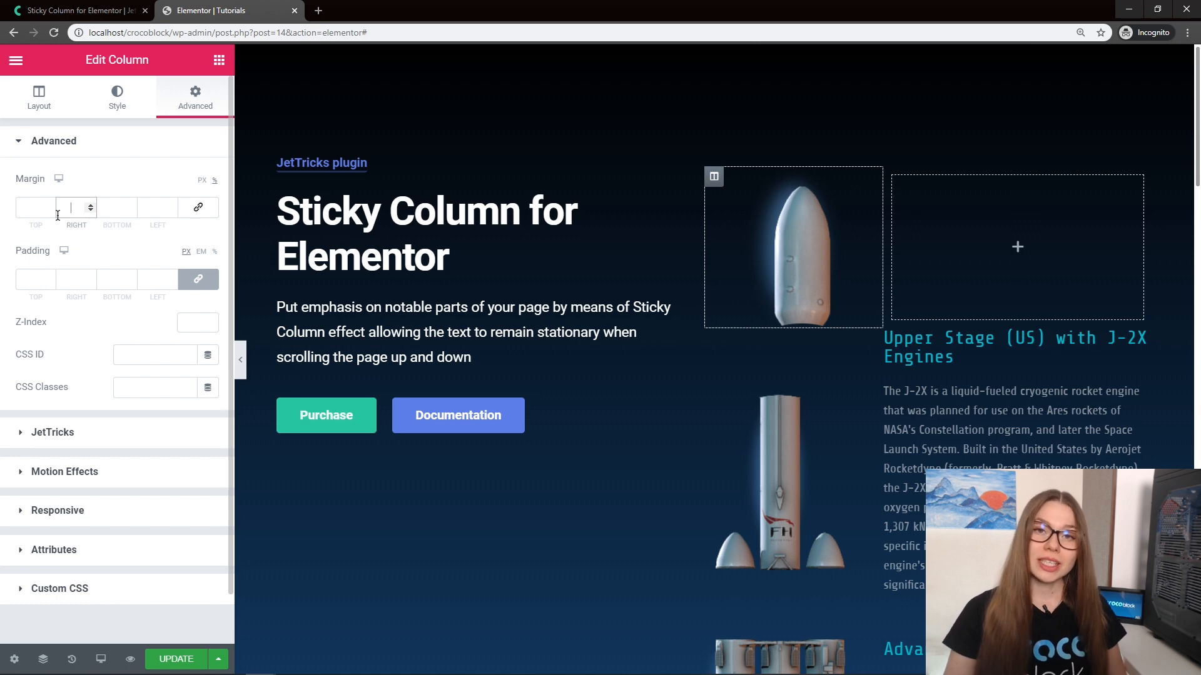
text(25)
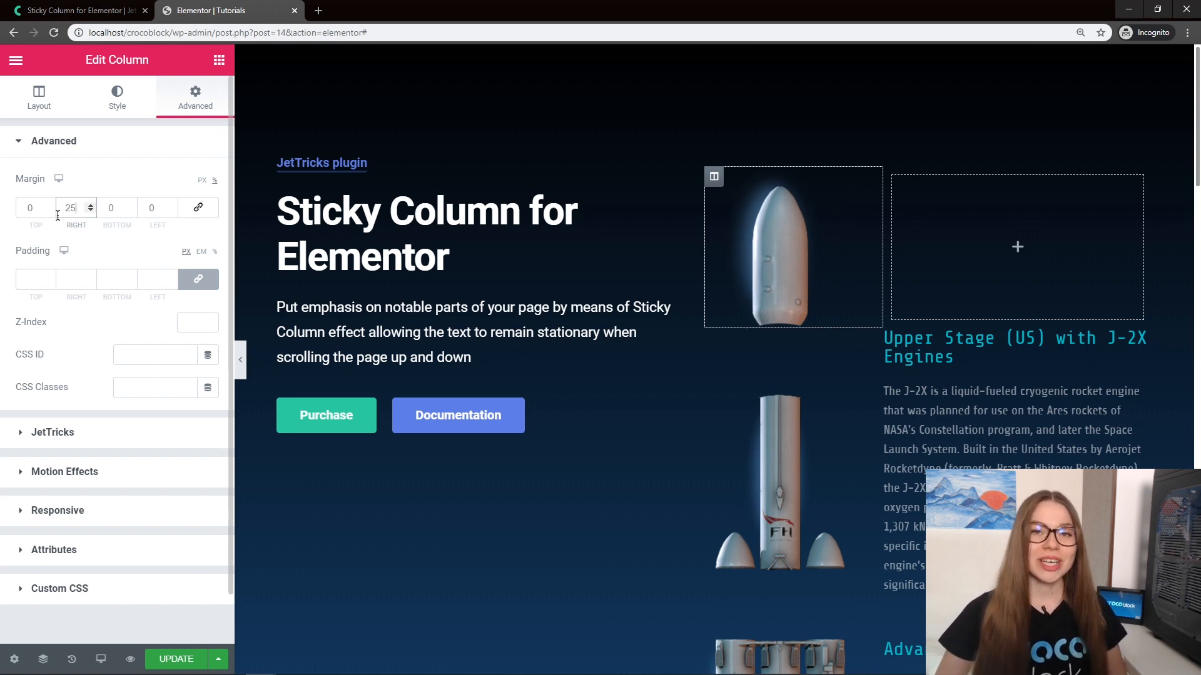
Add a heading widget to the empty column beside the rocket nose and title it "Payload Fairing".
click(219, 65)
drag(153, 214, 970, 194)
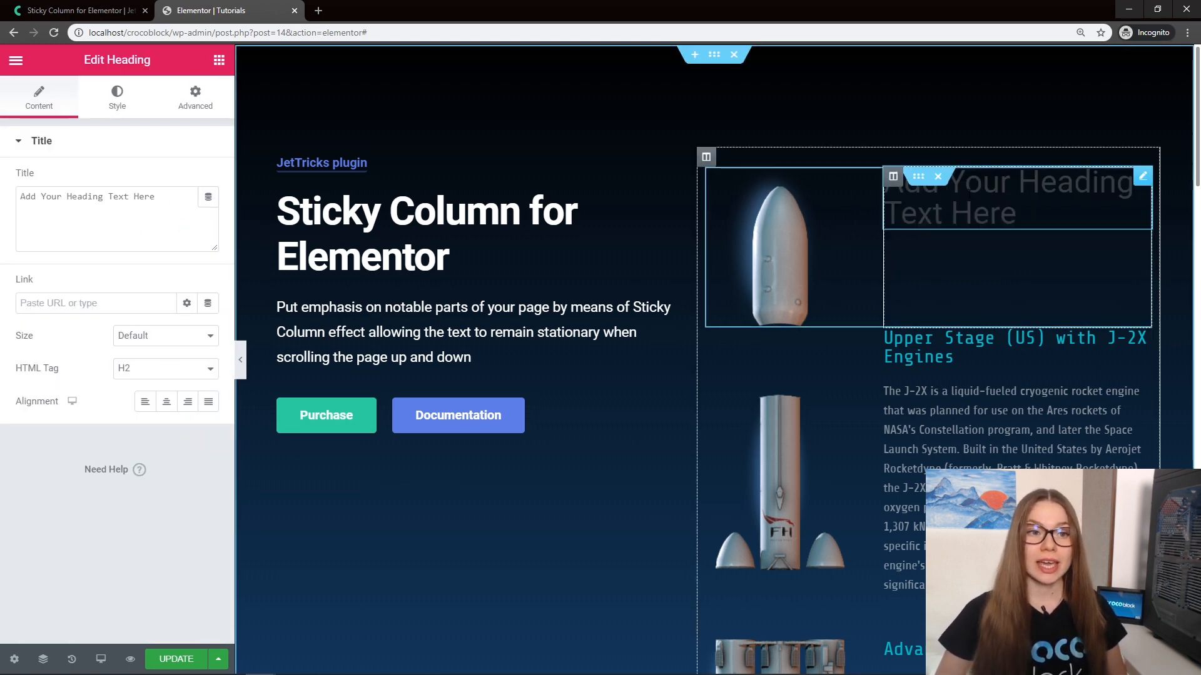
triple_click(180, 237)
text(Payload Fairing)
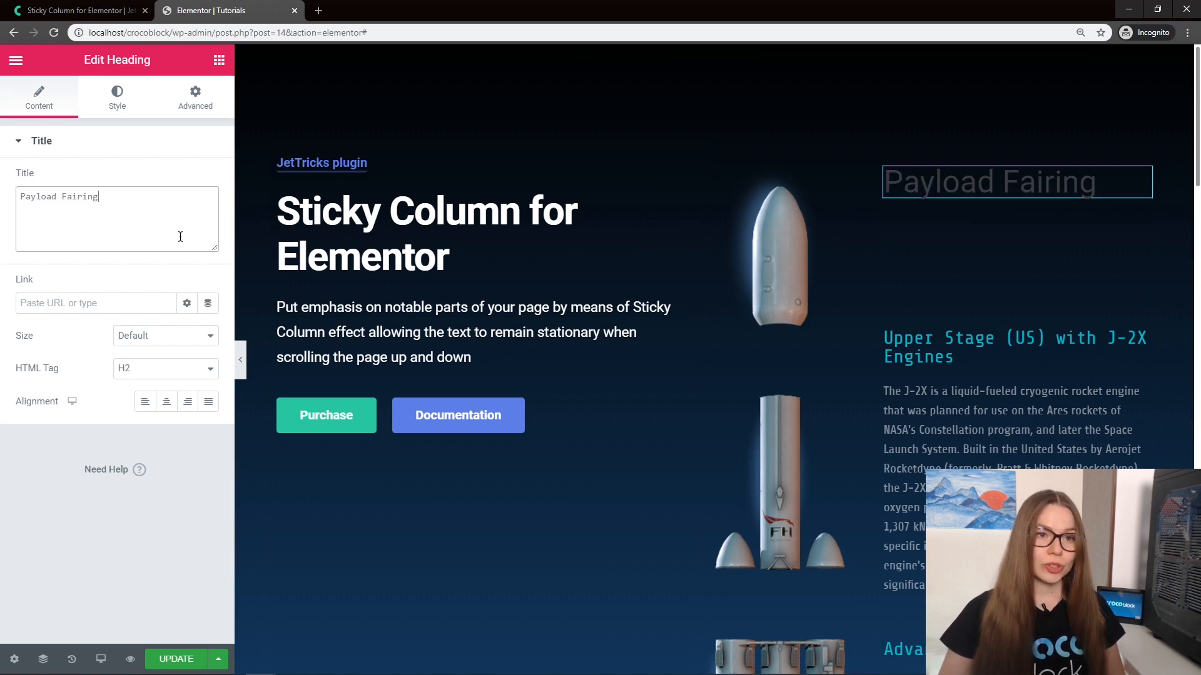
Set the Payload Fairing heading's text color to the saved turquoise #08C8C8.
click(117, 99)
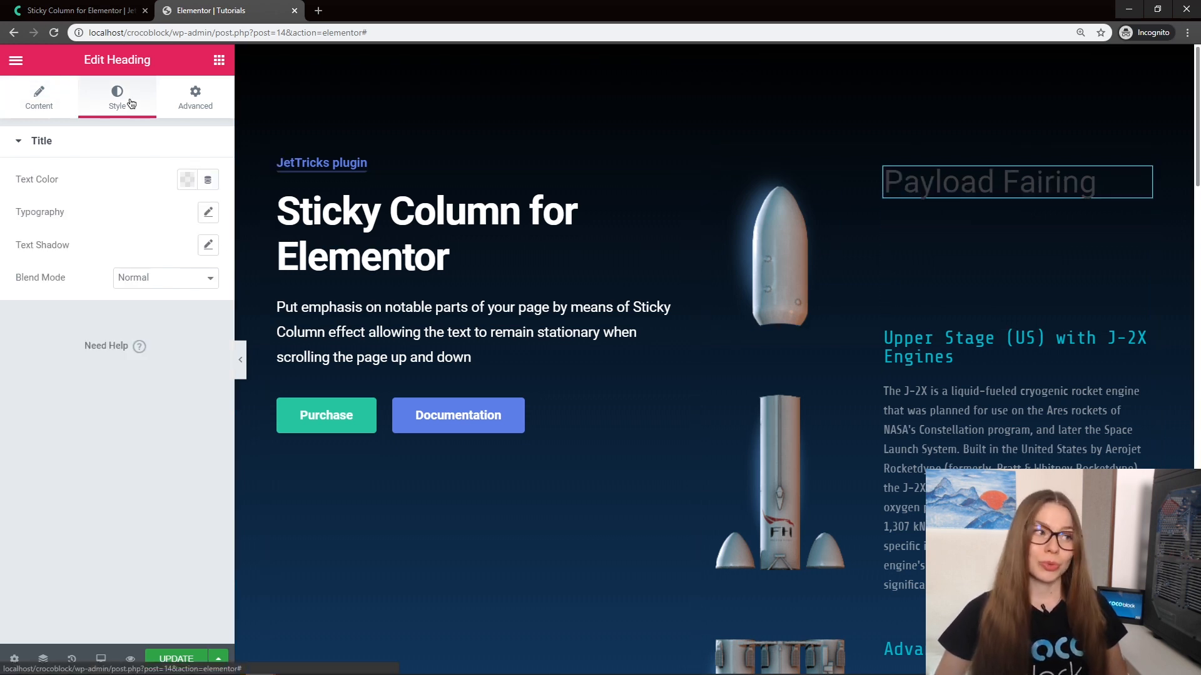
click(187, 180)
click(154, 217)
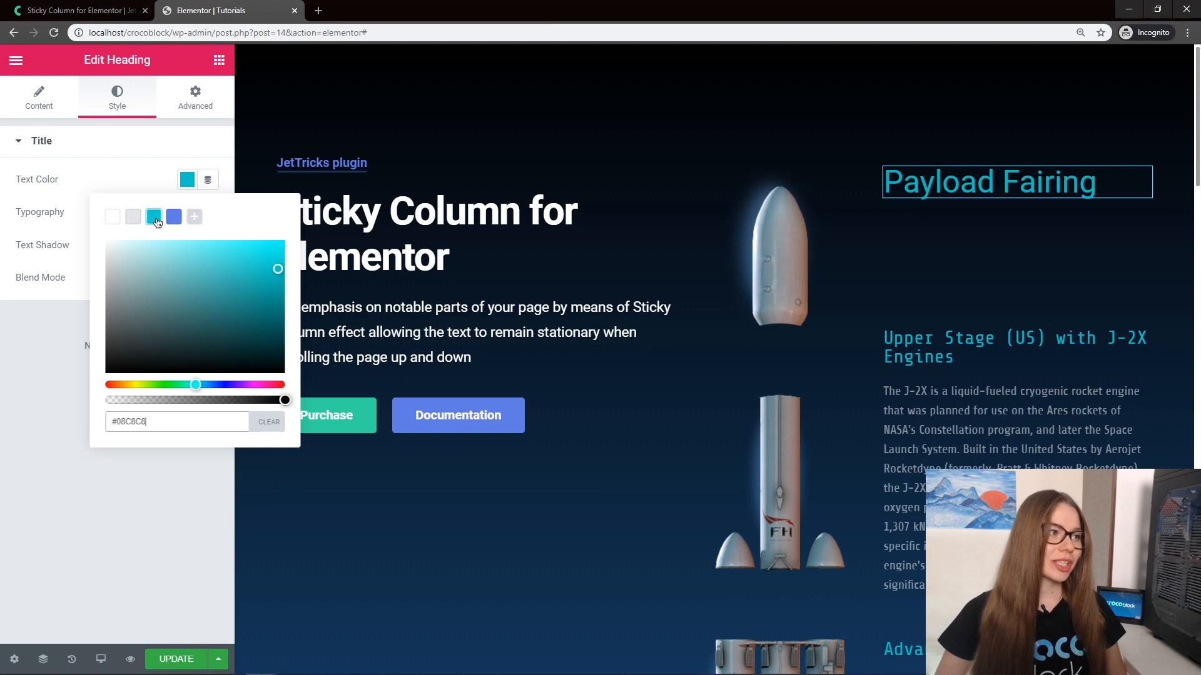
click(150, 179)
Set the Payload Fairing heading's font family to Share Tech Mono and its size to 24 px.
click(207, 213)
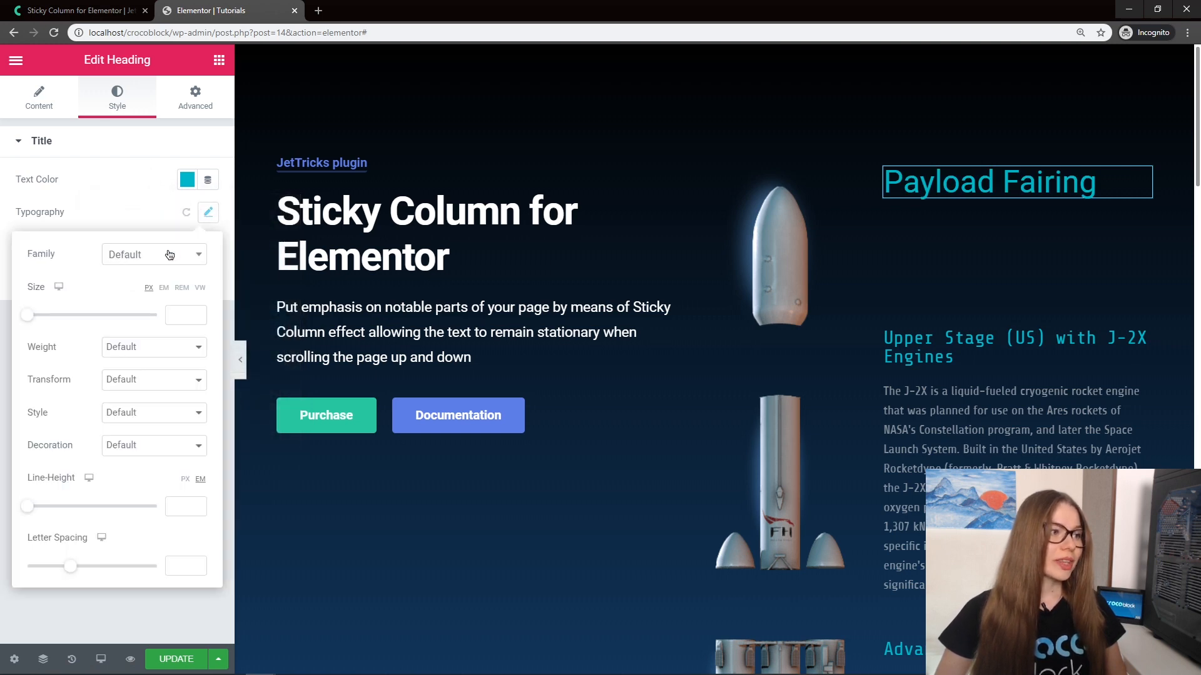
click(169, 254)
text(share)
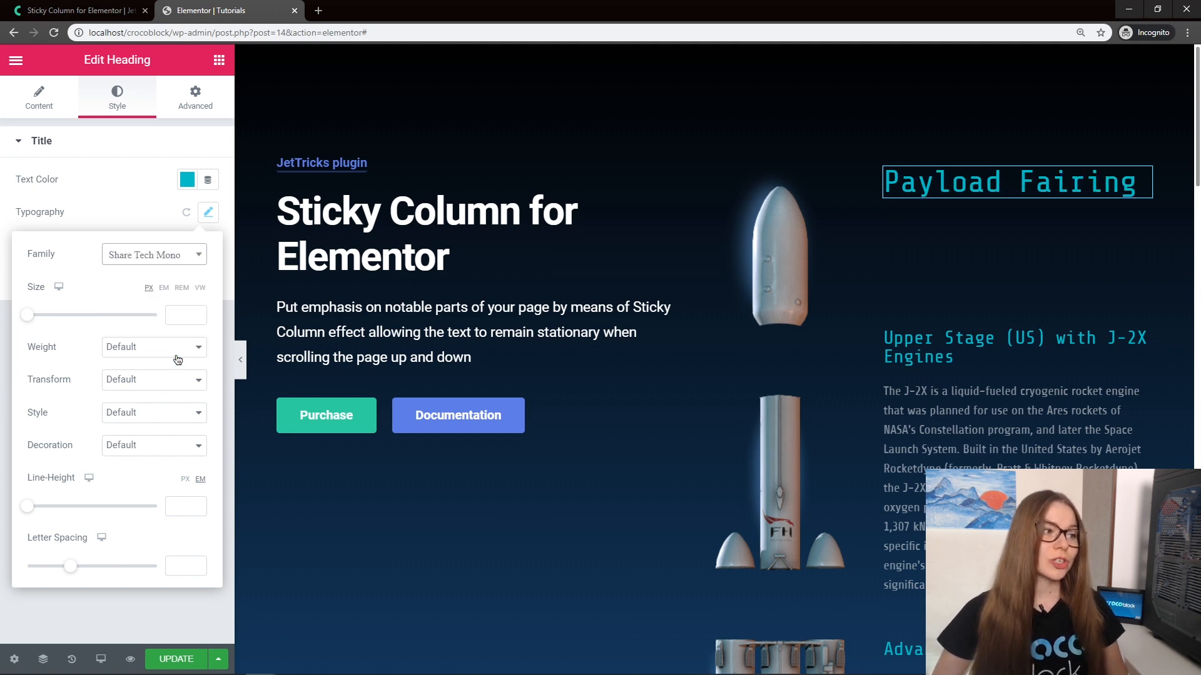
click(197, 312)
drag(179, 315, 163, 317)
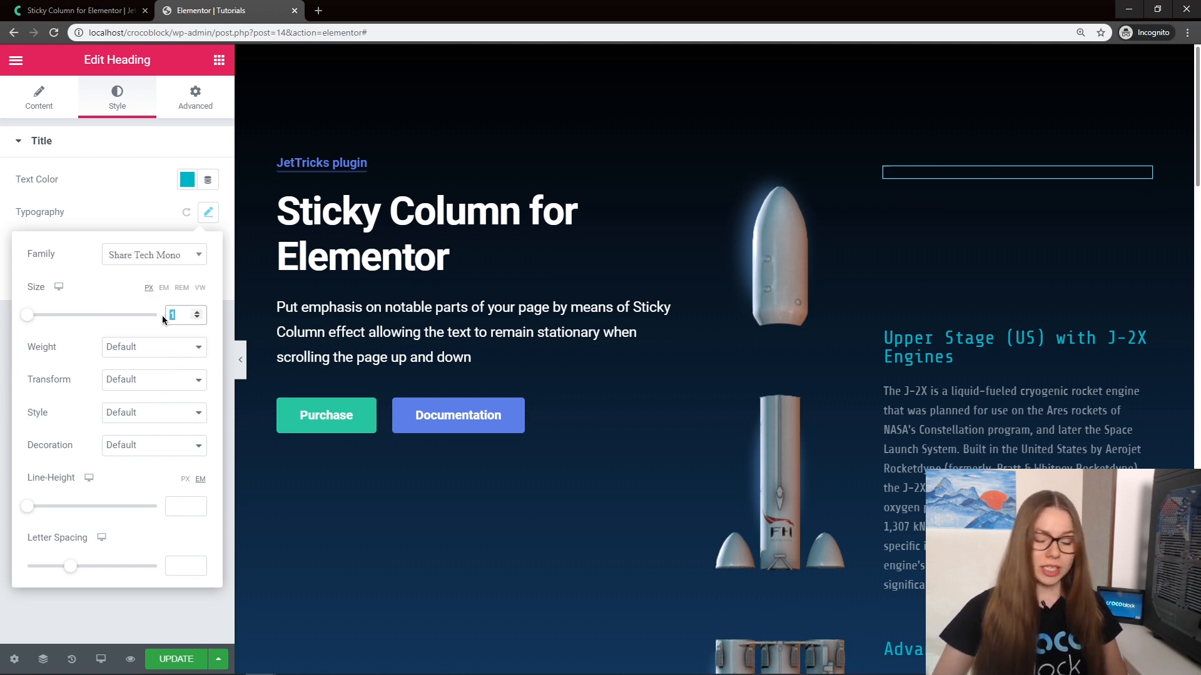
text(24)
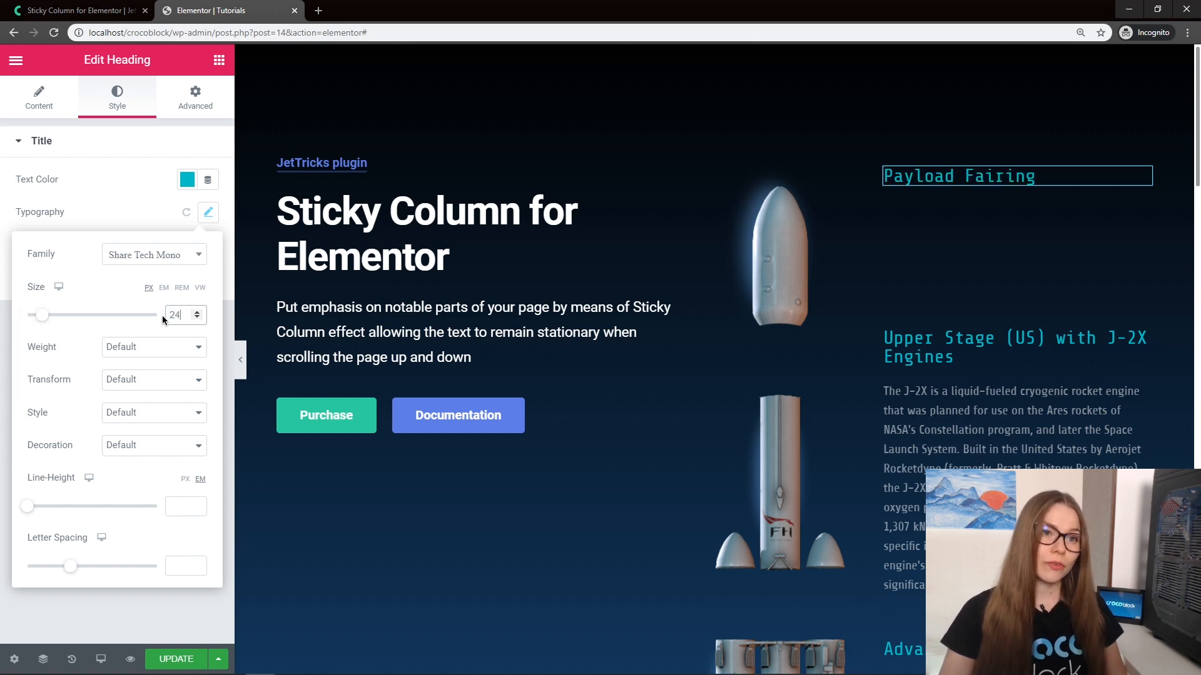
Set the Payload Fairing heading's font weight to 400 and its line height to 24 px.
click(160, 347)
key(4)
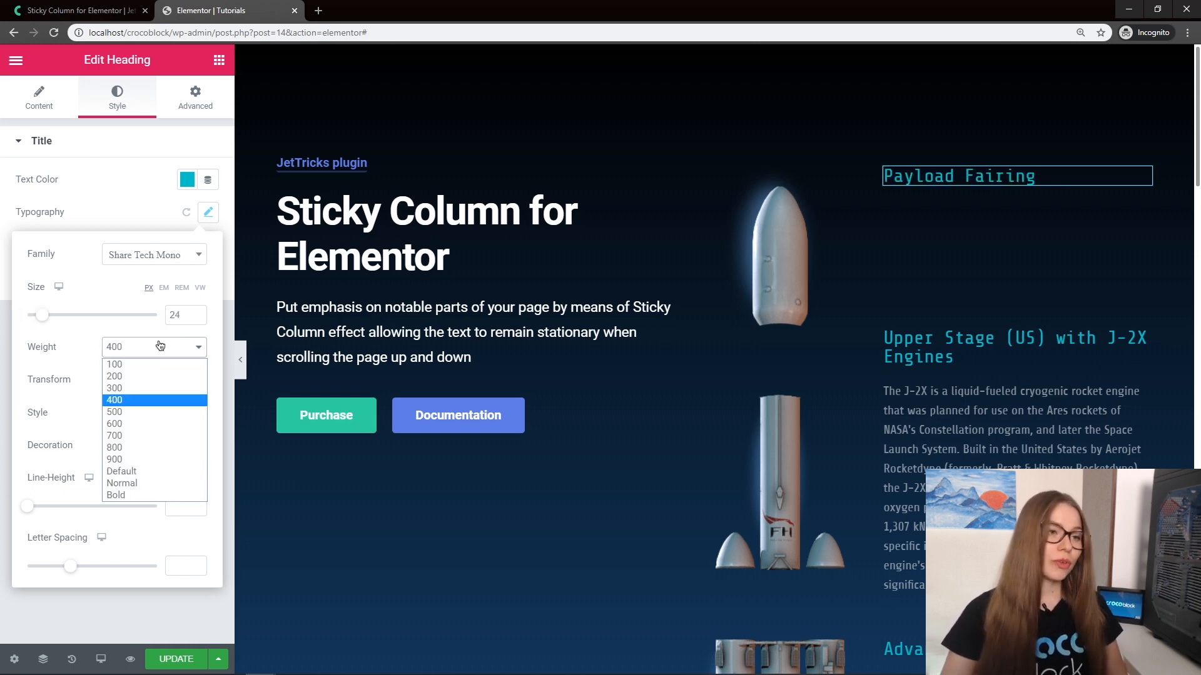
click(164, 400)
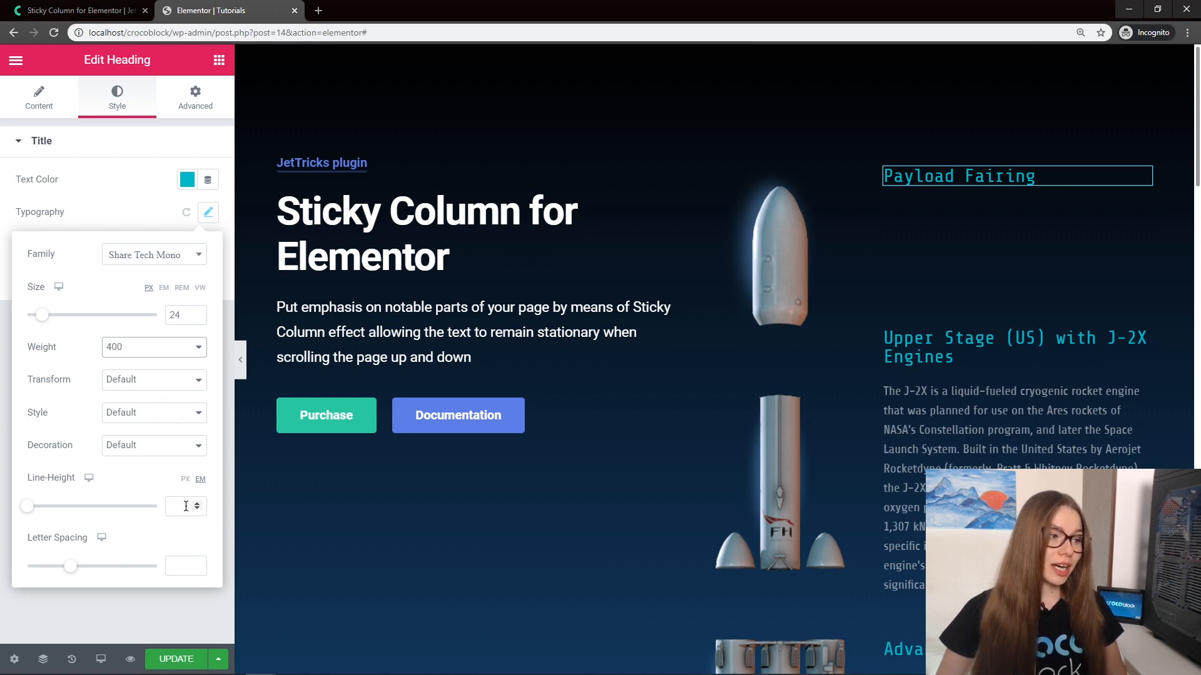
click(186, 480)
click(176, 507)
text(2)
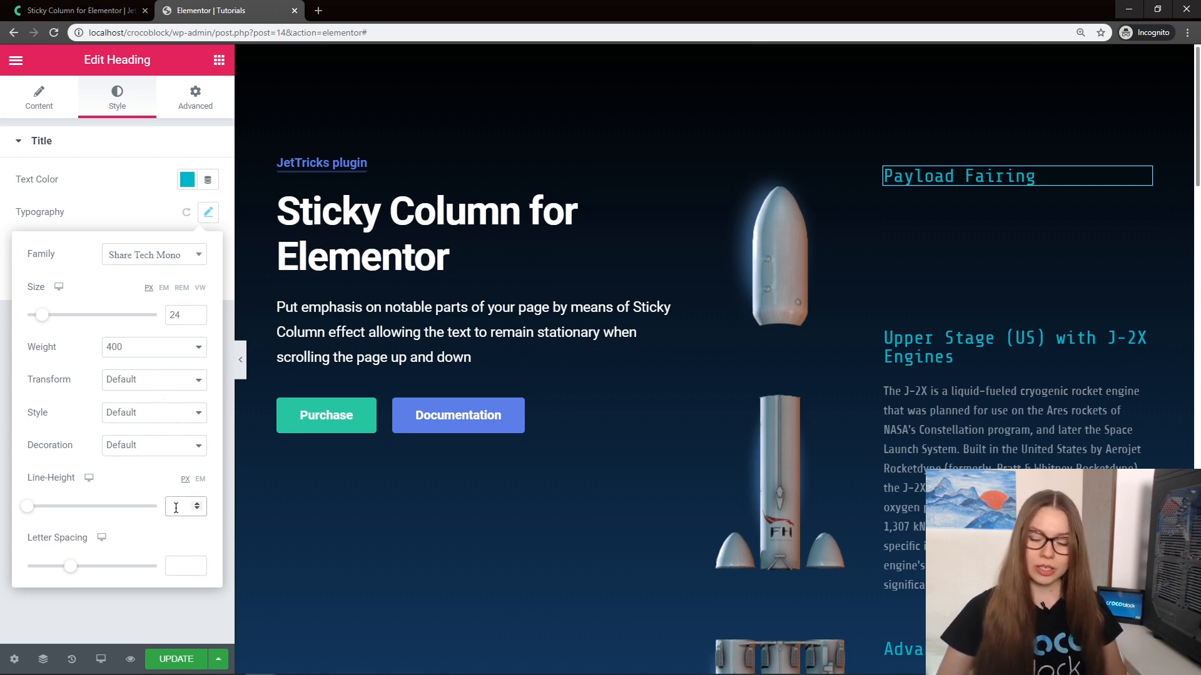
text(4)
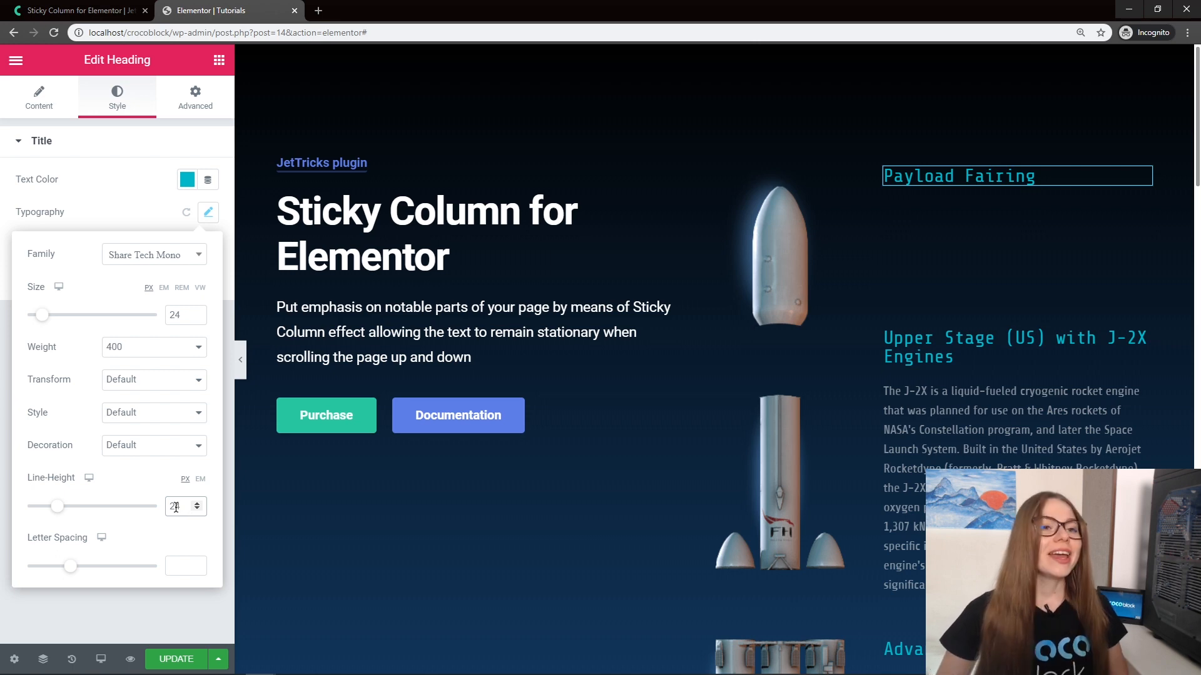
Add a text editor widget below the Payload Fairing heading and replace its placeholder with the description beginning "A payload fairing is a nose cone".
click(219, 60)
drag(174, 281, 982, 187)
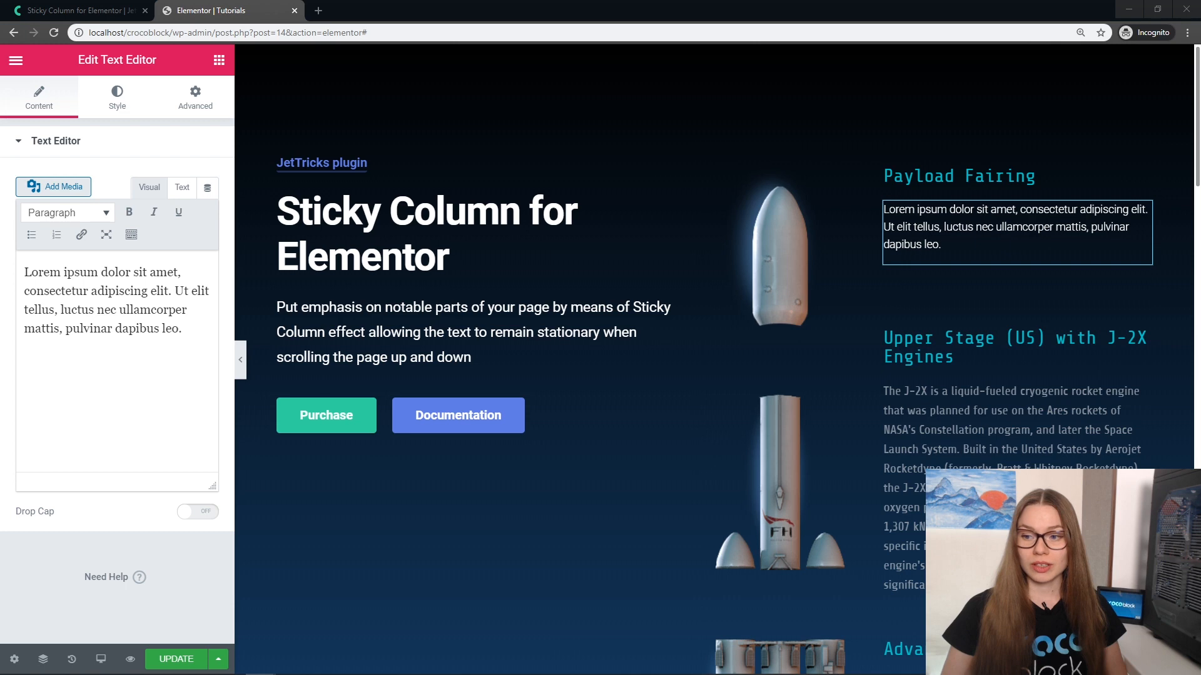
click(107, 353)
key(ctrl+a)
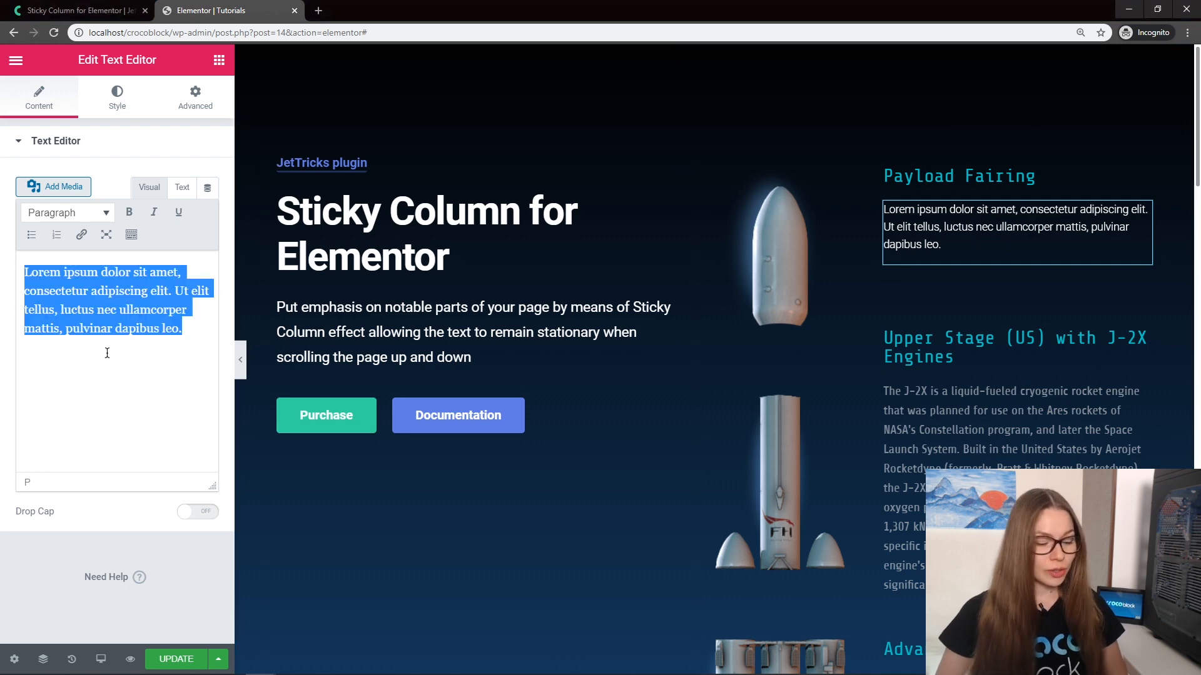
text(A payload fairing is a nose cone used to protect a spacecraft against the impact of dynamic pressure and aerodynamic heating during launch through an atmosphere. More recently, an additional function on some flights has been to maintain the cleanroom environment for precision instruments. Once outside the atmosphere the fairing is jettisoned, exposing the payload to the space environment. The standard payload fairing is typically a cone-cylinder combination)
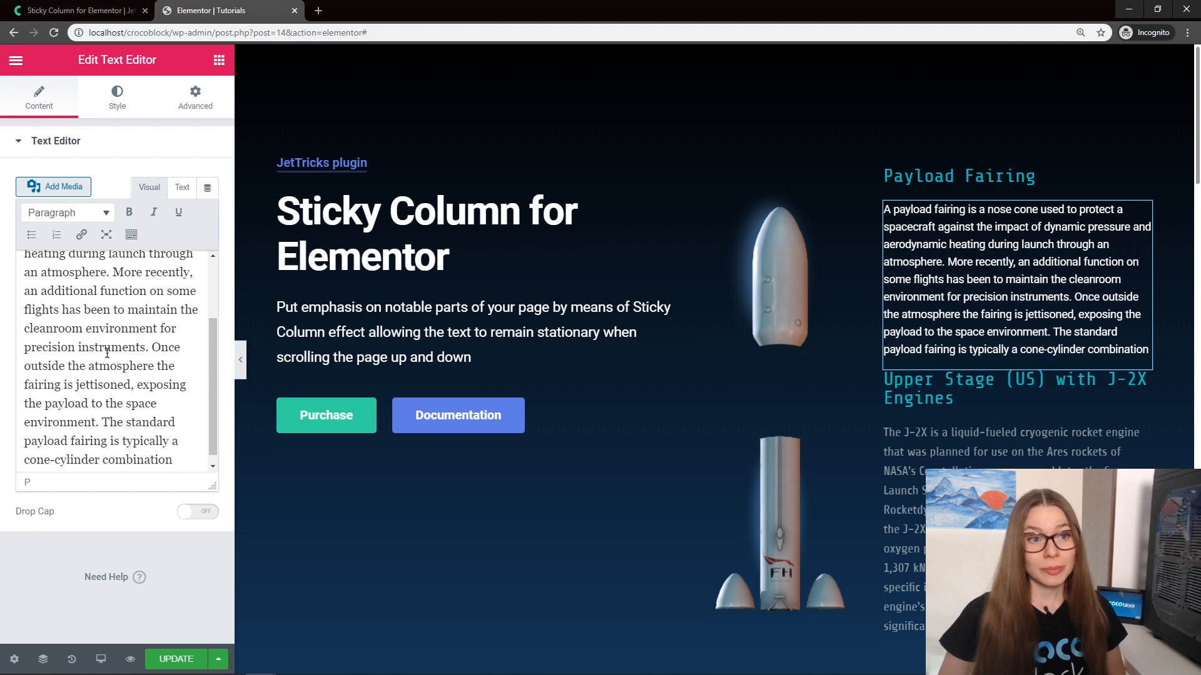
Set the Payload Fairing description's text color to the saved semi-transparent grey #D0D5D999.
click(116, 96)
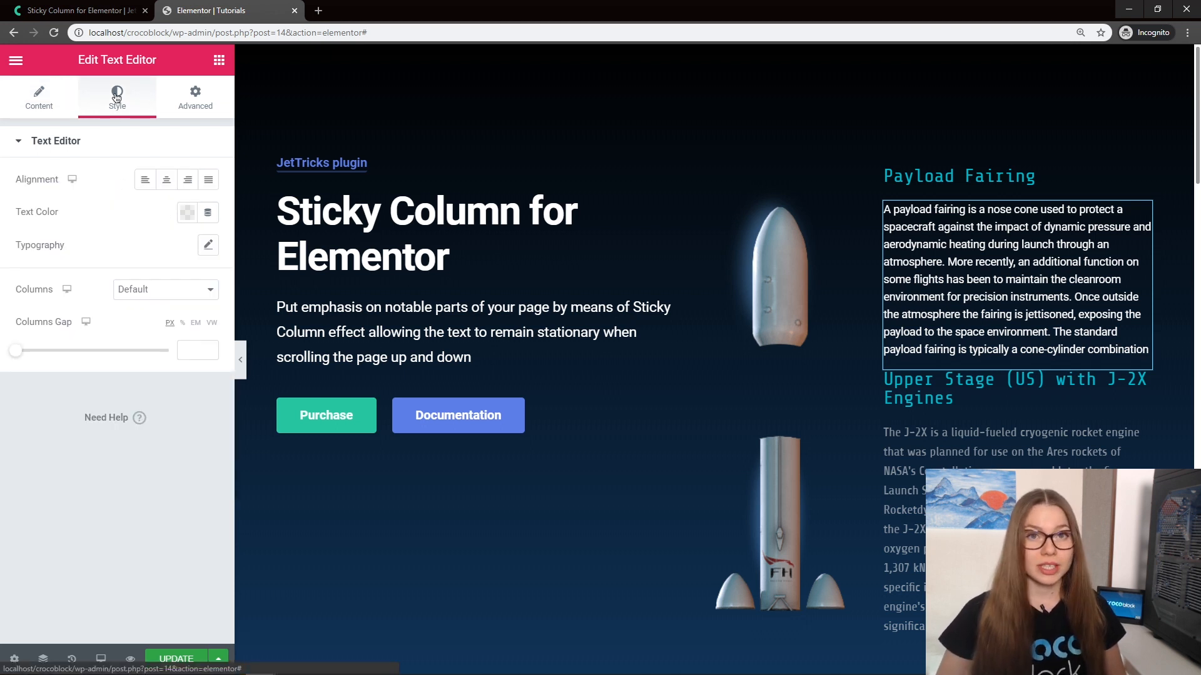
click(189, 214)
click(134, 249)
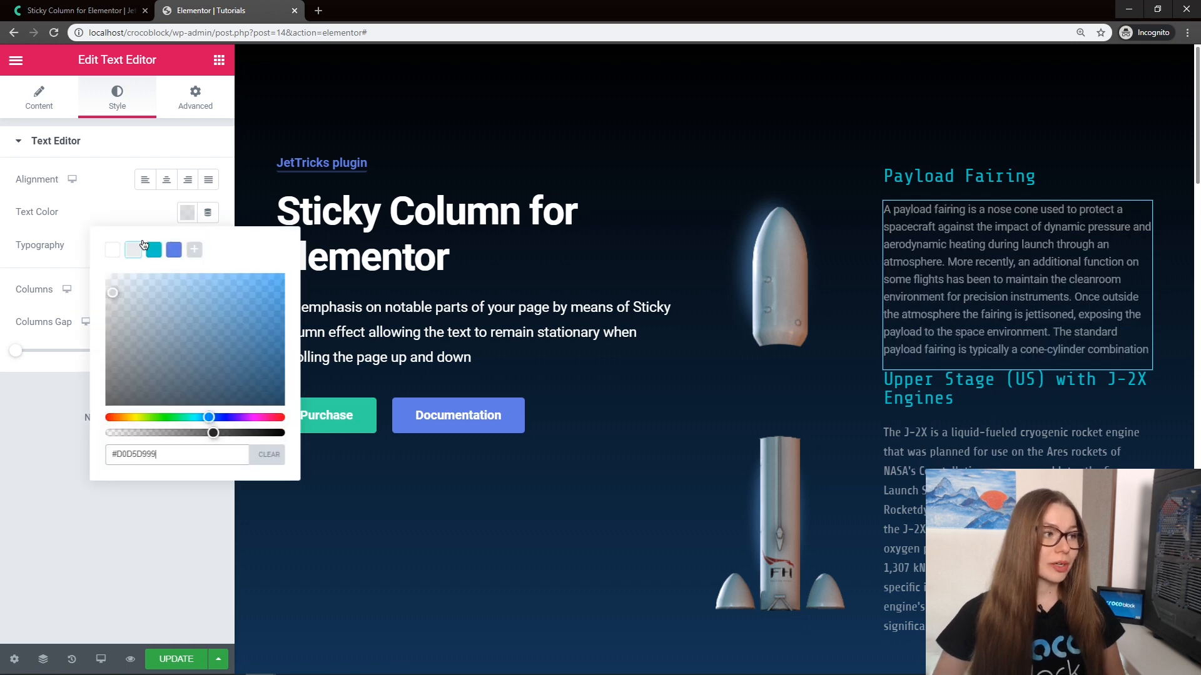
click(167, 200)
Set the Payload Fairing description's font family to Share and its size to 16 px.
click(208, 247)
click(182, 288)
text(share)
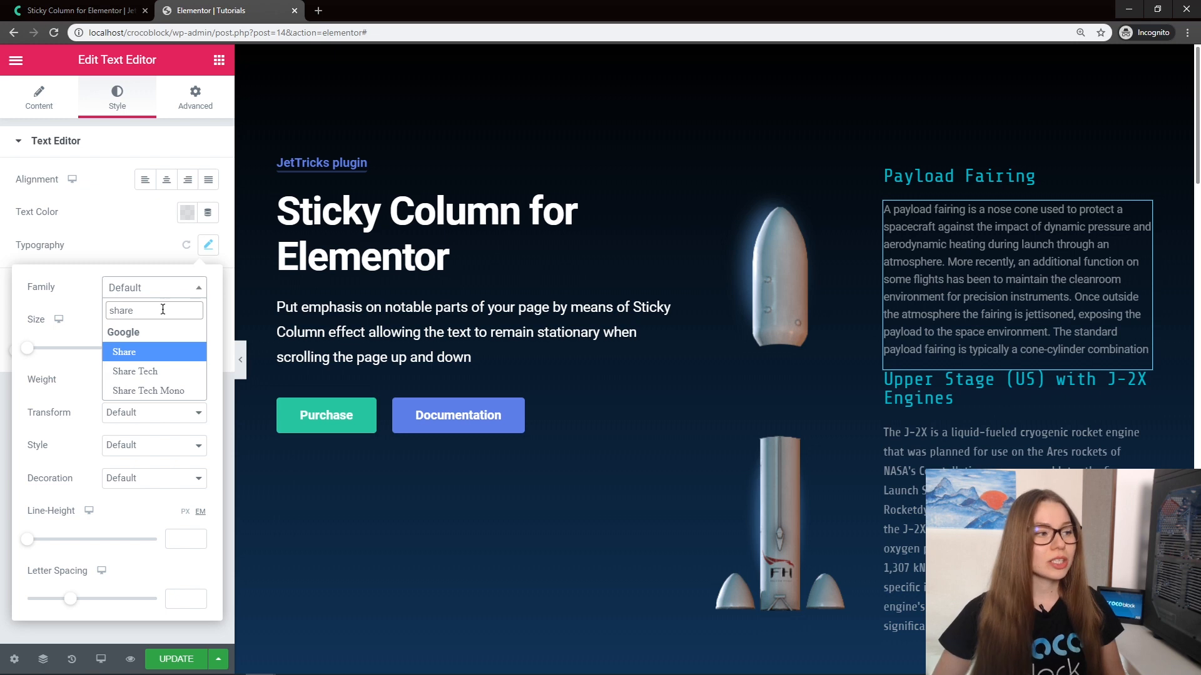
click(177, 352)
click(177, 348)
text(16)
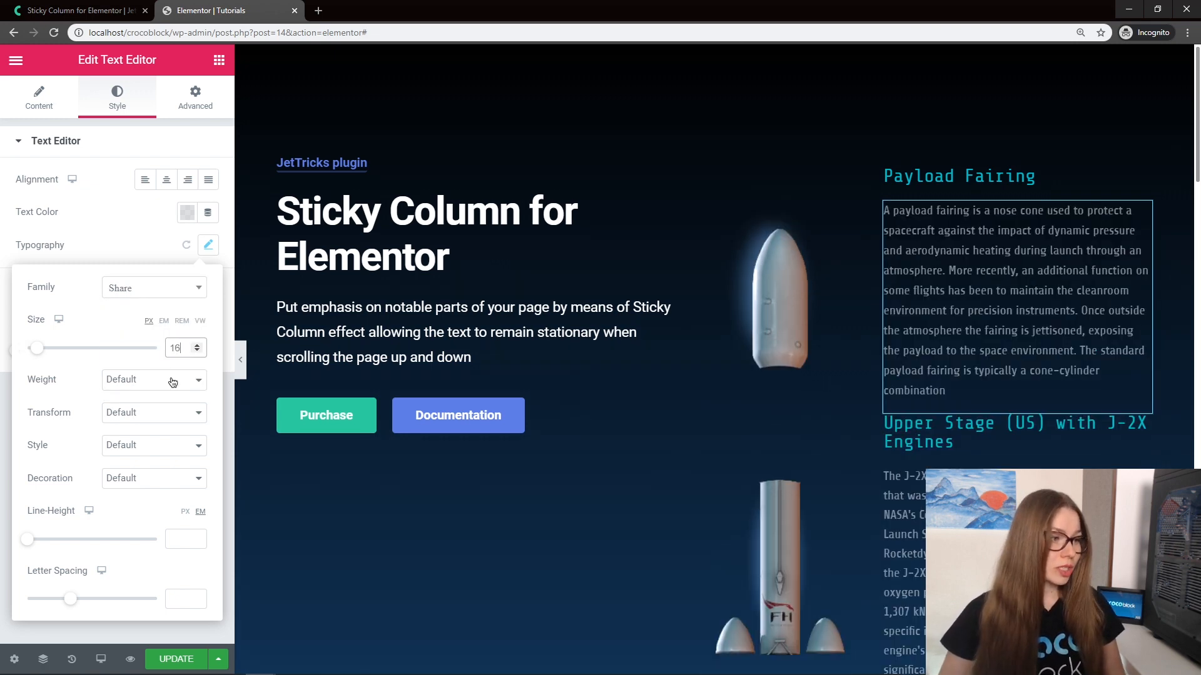
Set the Payload Fairing description's font weight to 400 and its line height to 25 px.
click(173, 383)
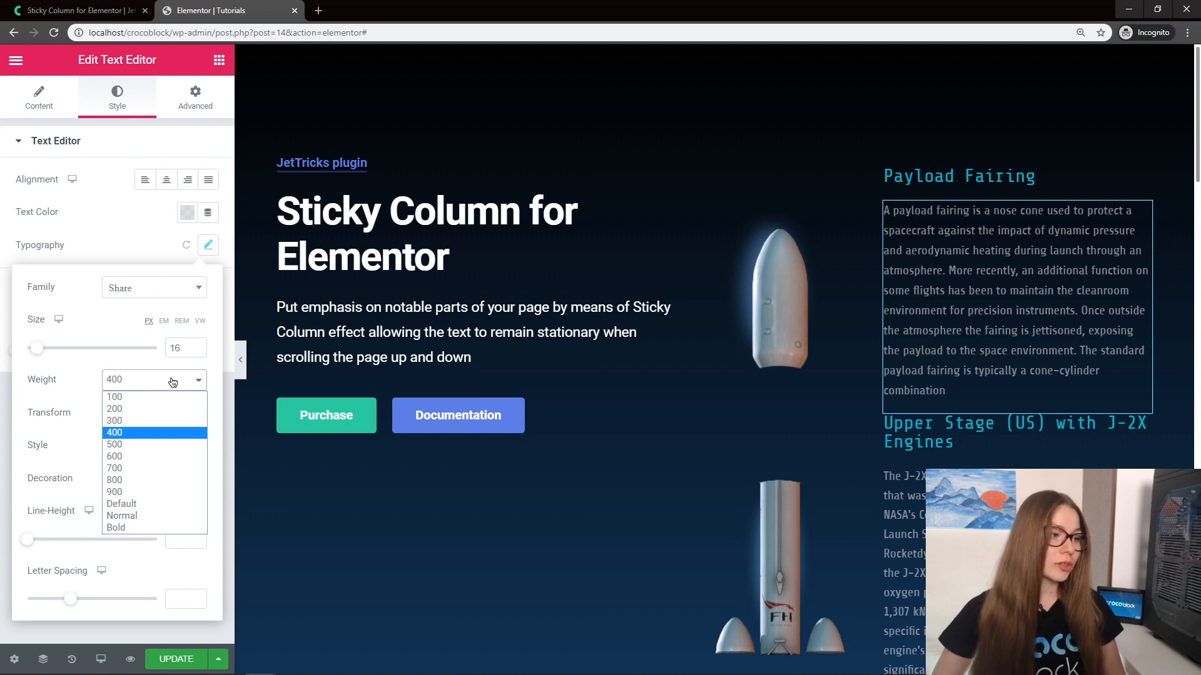
click(160, 432)
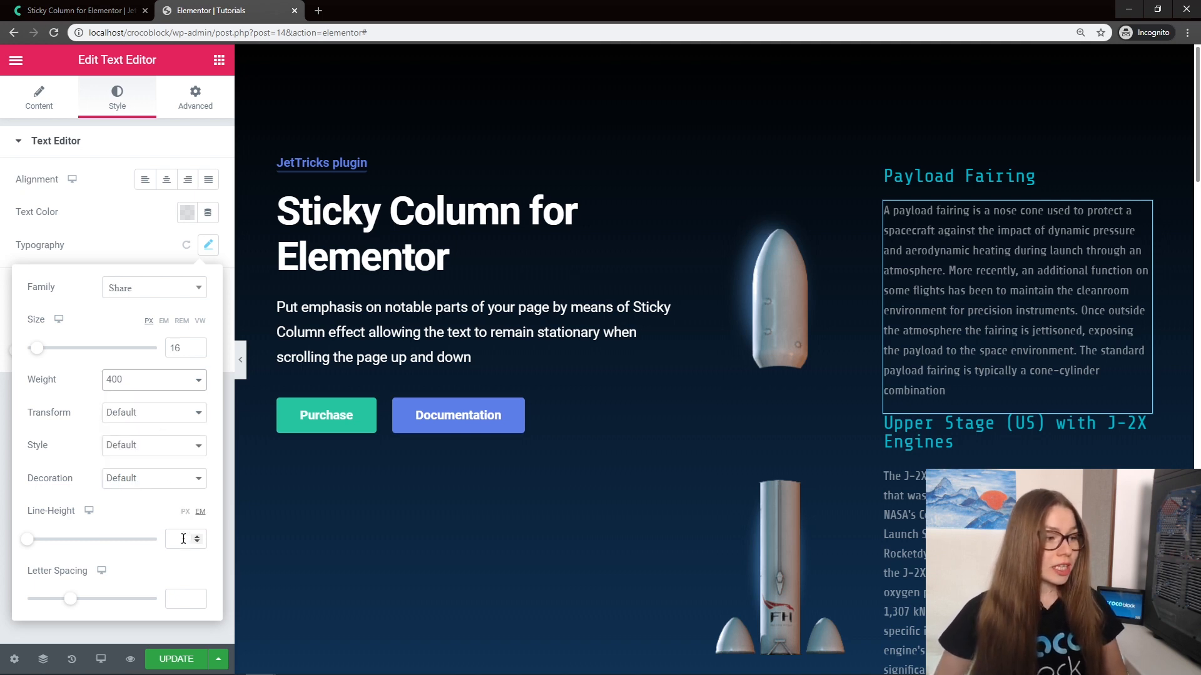
click(183, 539)
text(25)
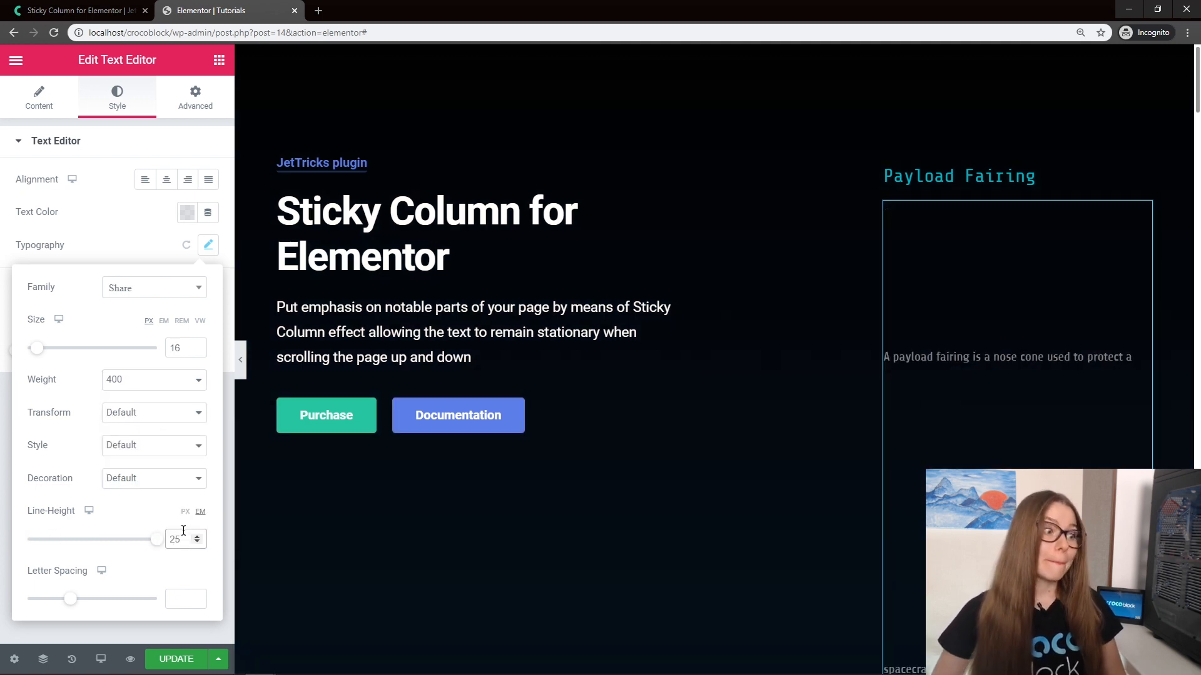
click(186, 513)
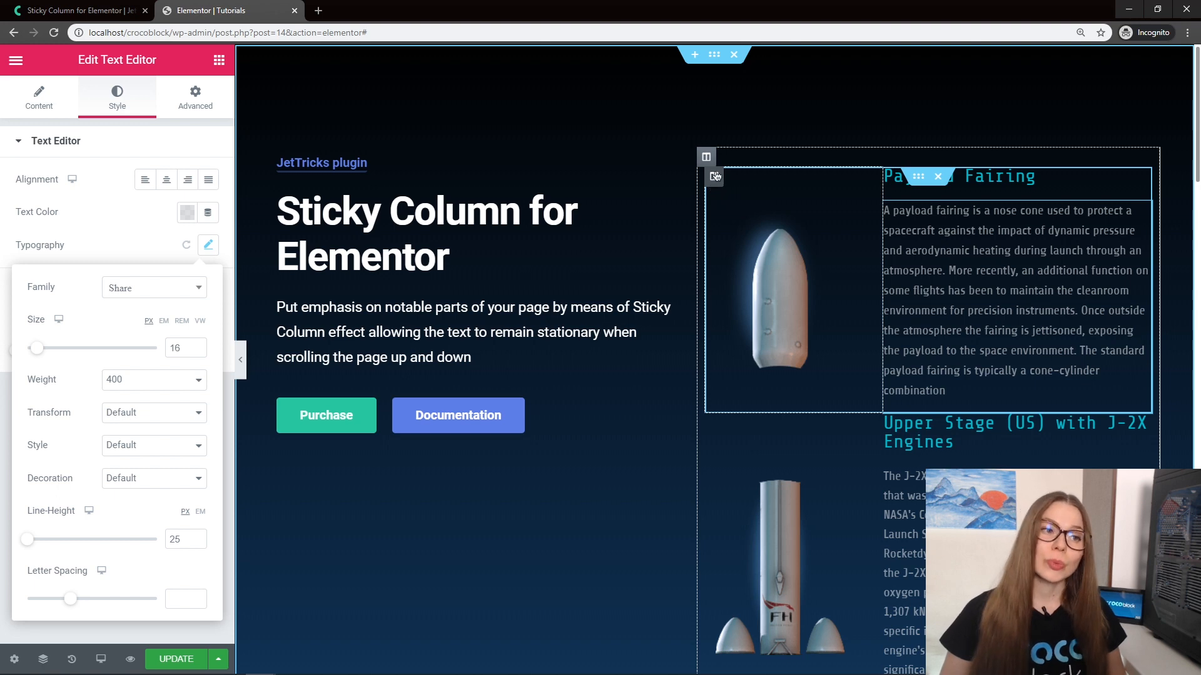
Enable the JetTricks Sticky Column on the rocket nose image column, with bottom spacing 0 and Mobile added to its sticky devices.
click(715, 178)
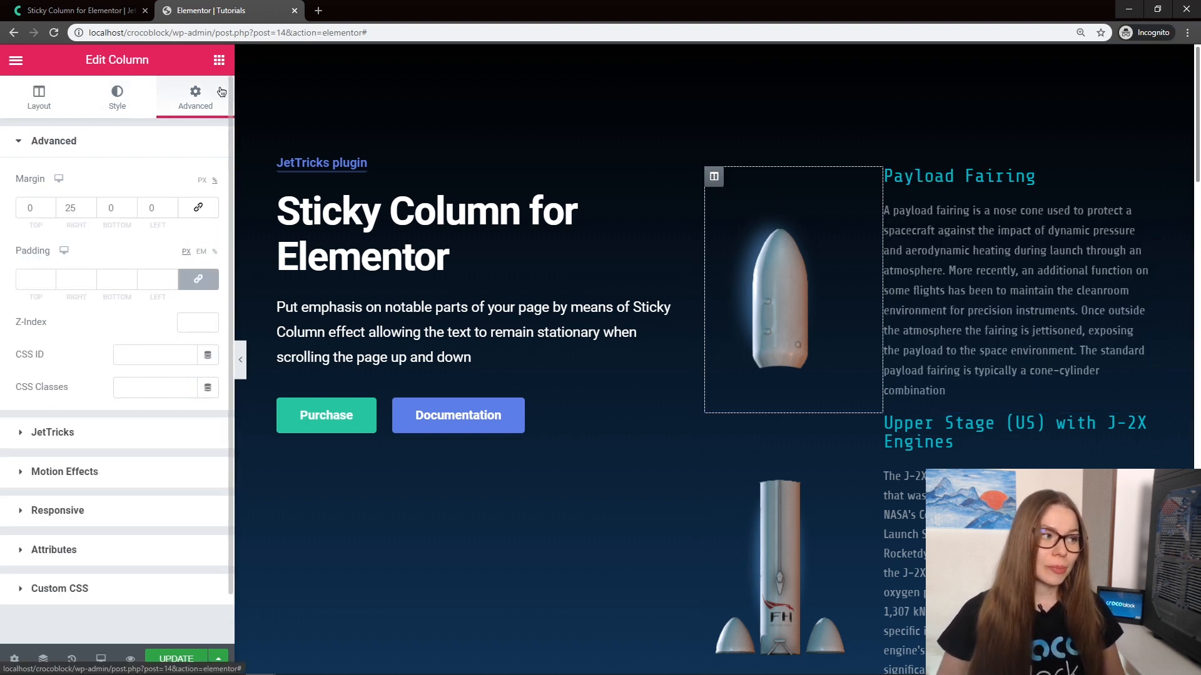
click(18, 433)
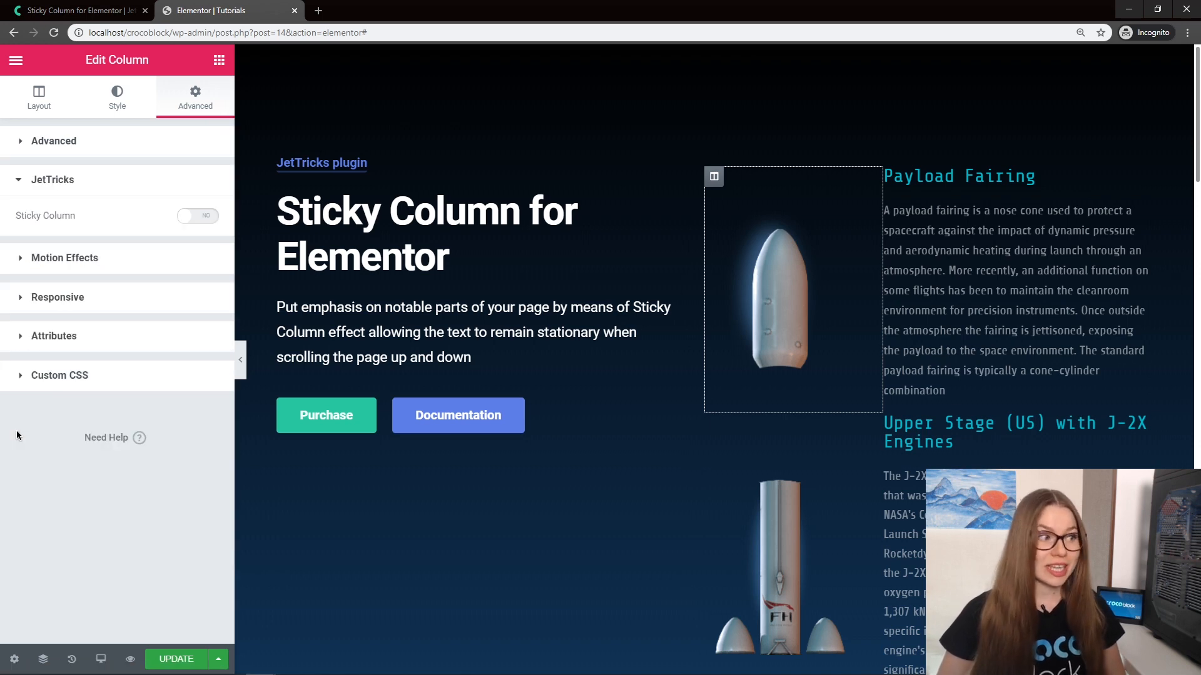
click(206, 223)
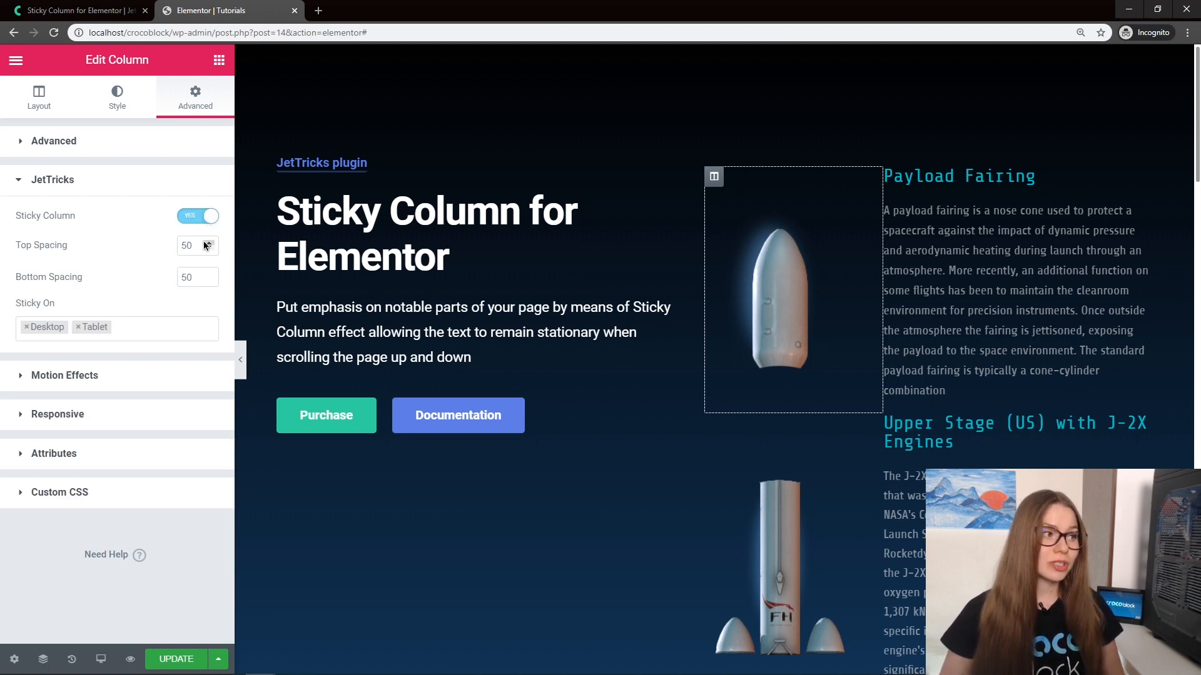
drag(194, 277, 183, 269)
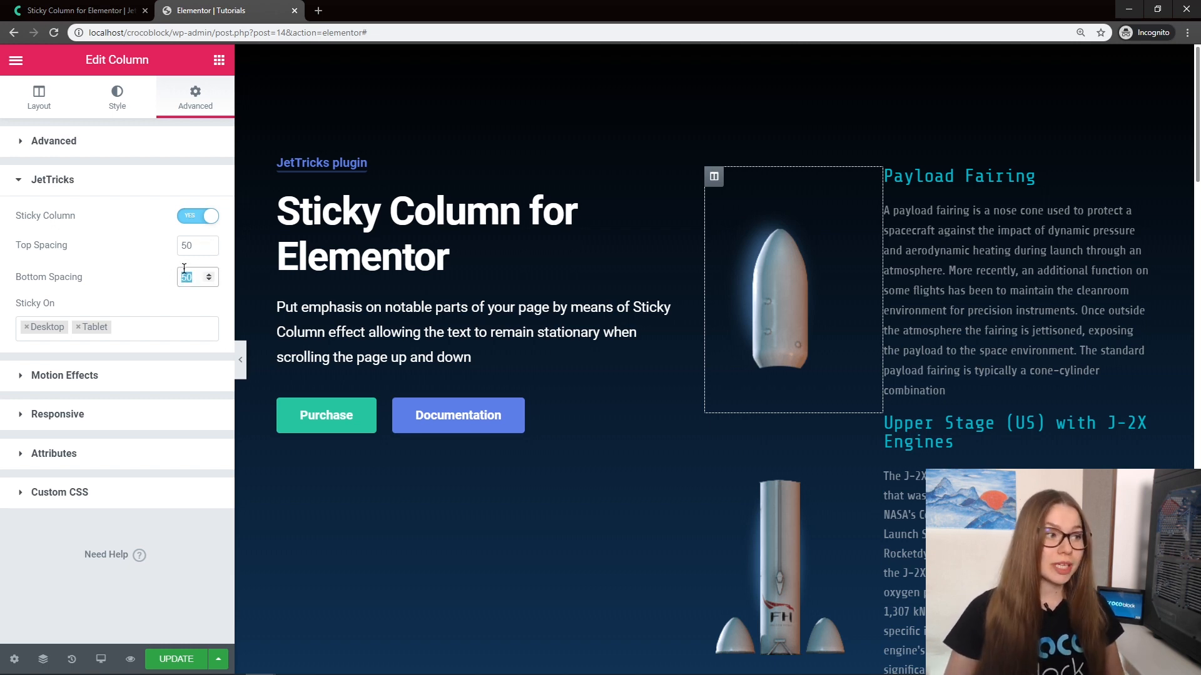
text(0)
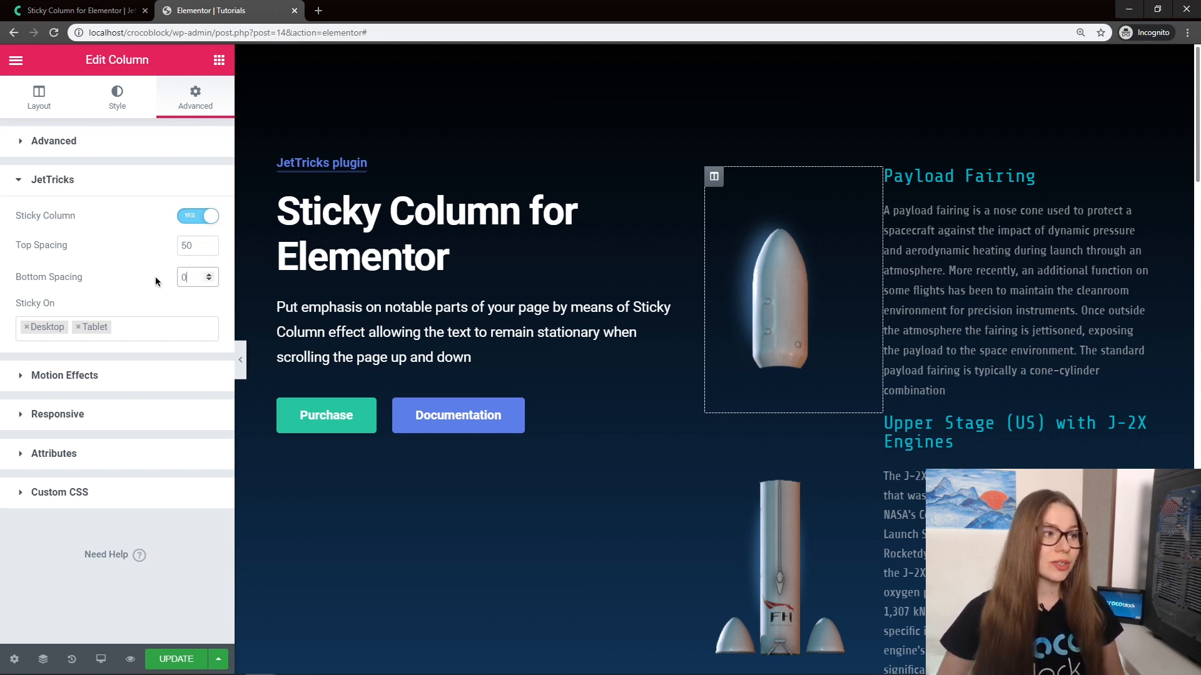
click(152, 326)
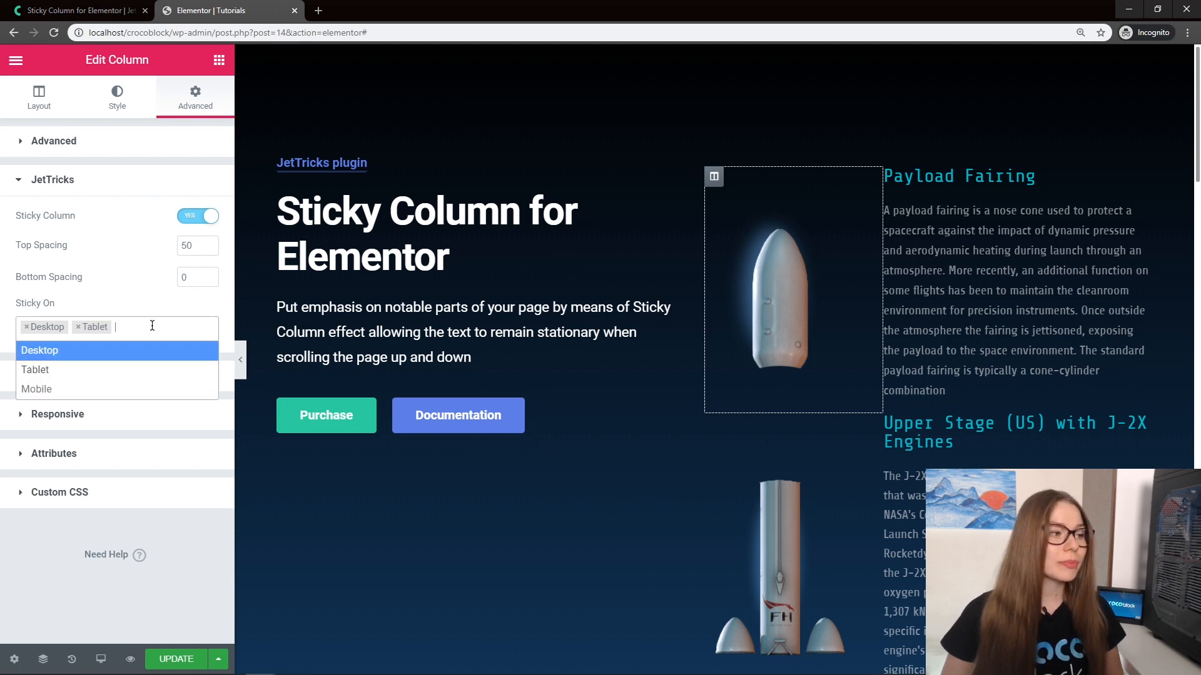
click(133, 390)
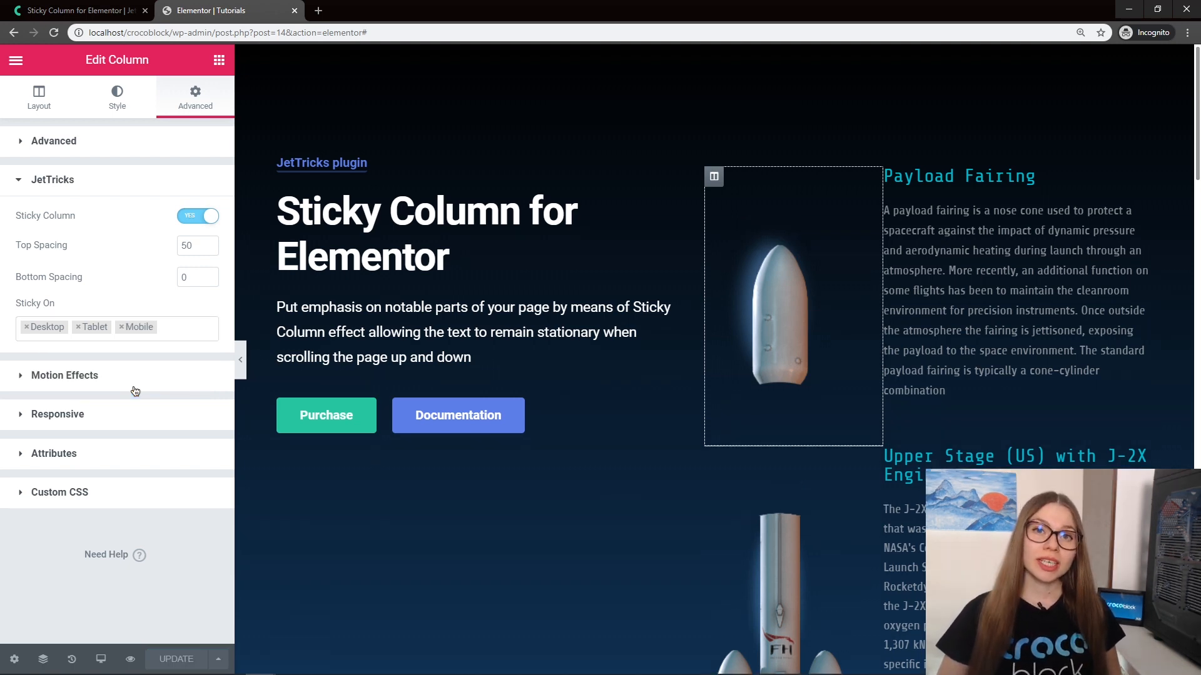
Preview the page in tablet mode and examine how the rocket sections are laid out.
click(101, 659)
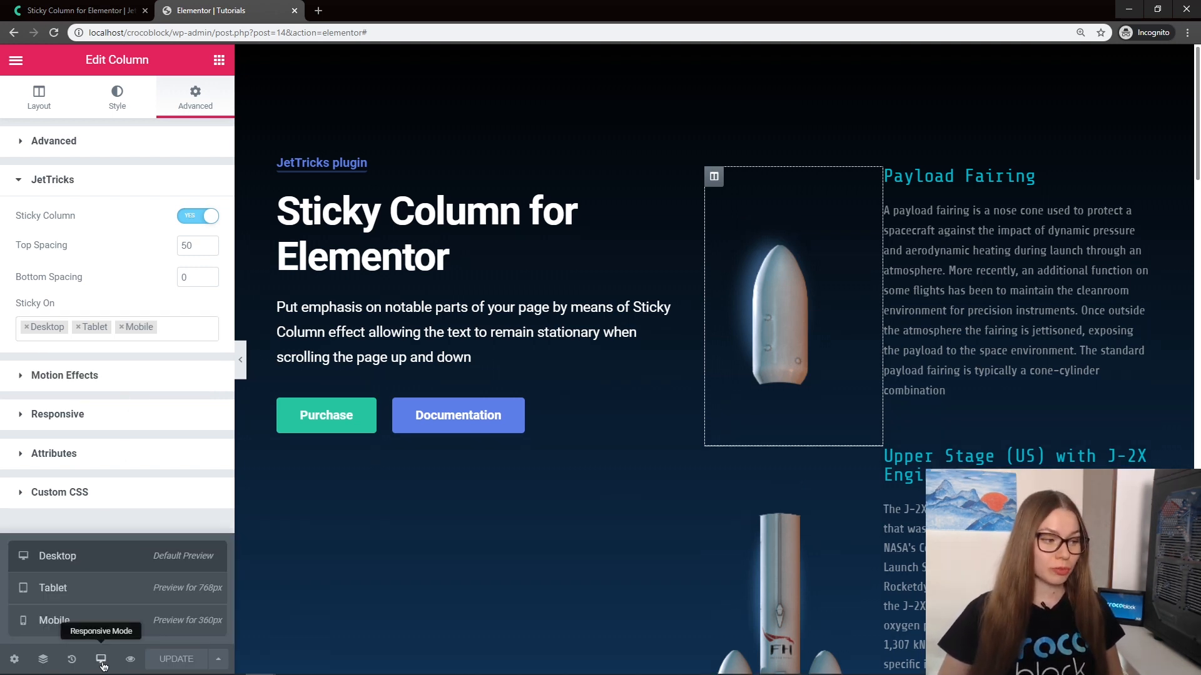
click(134, 591)
scroll(711, 411, down, 1)
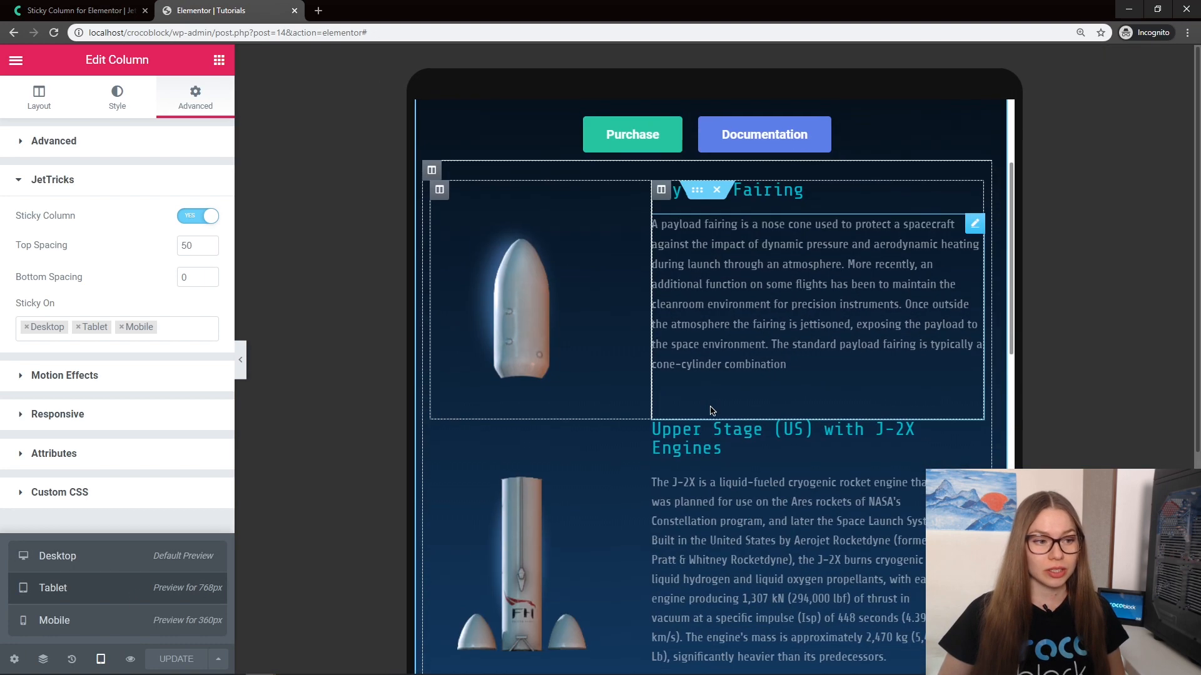
scroll(711, 411, down, 5)
scroll(711, 411, up, 8)
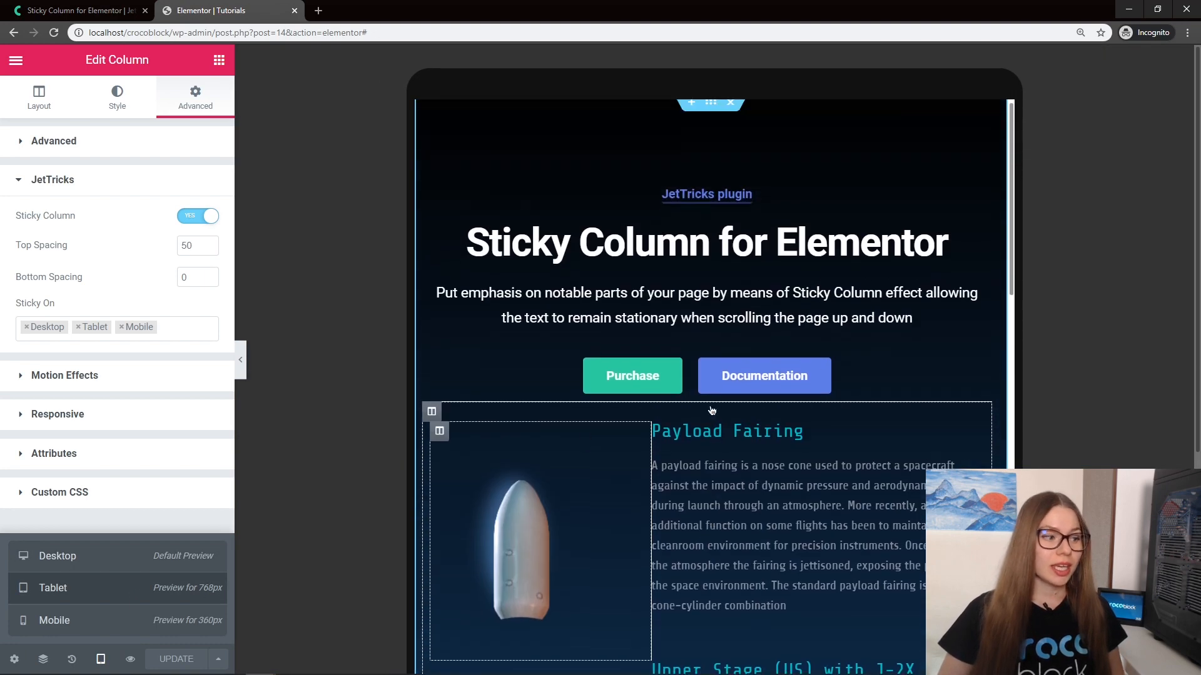
Switch to the mobile preview and set the rocket nose image column's width to 40%.
click(114, 622)
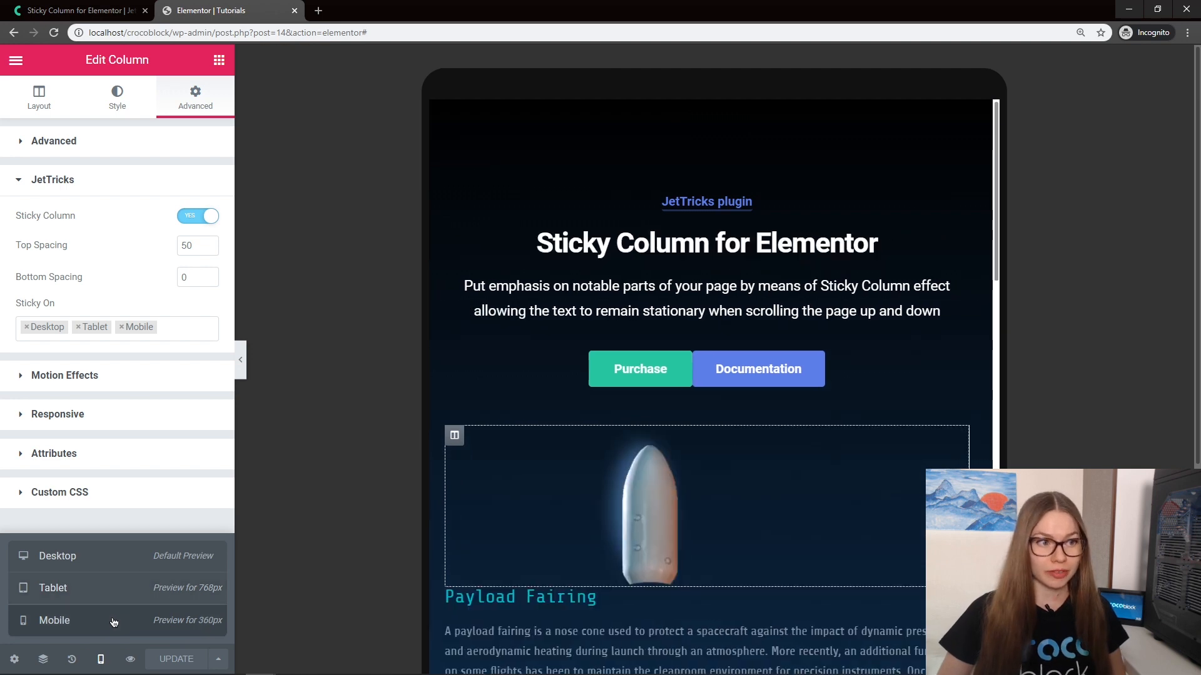
scroll(693, 331, down, 7)
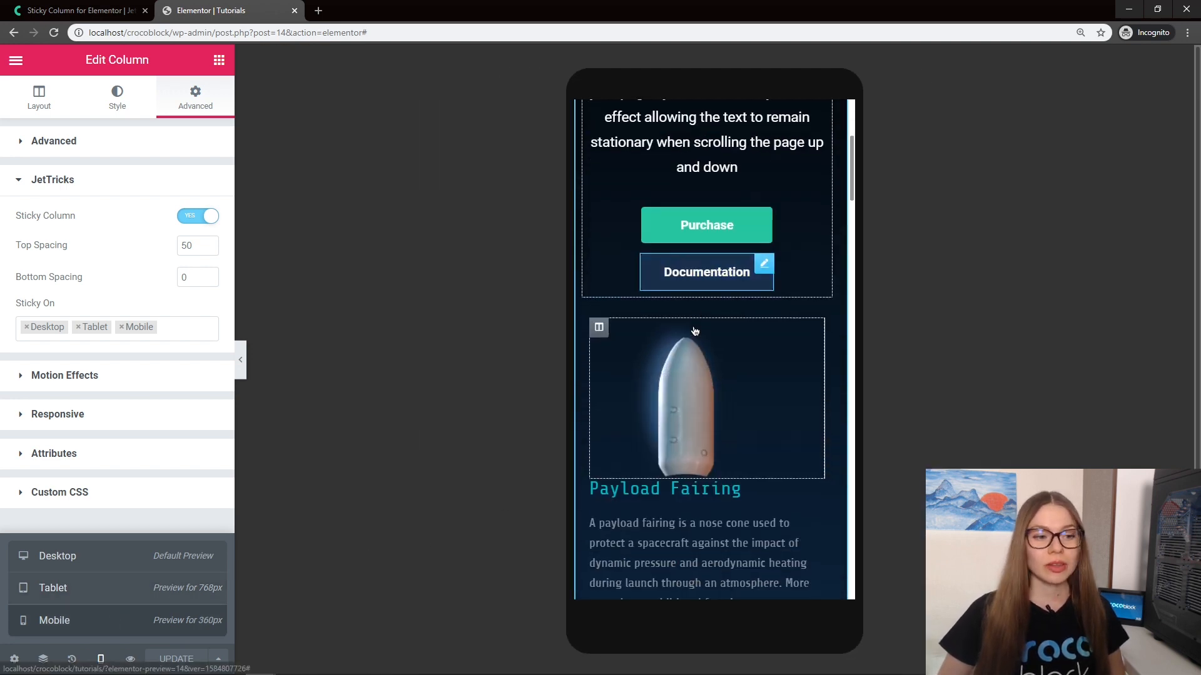
scroll(693, 331, down, 2)
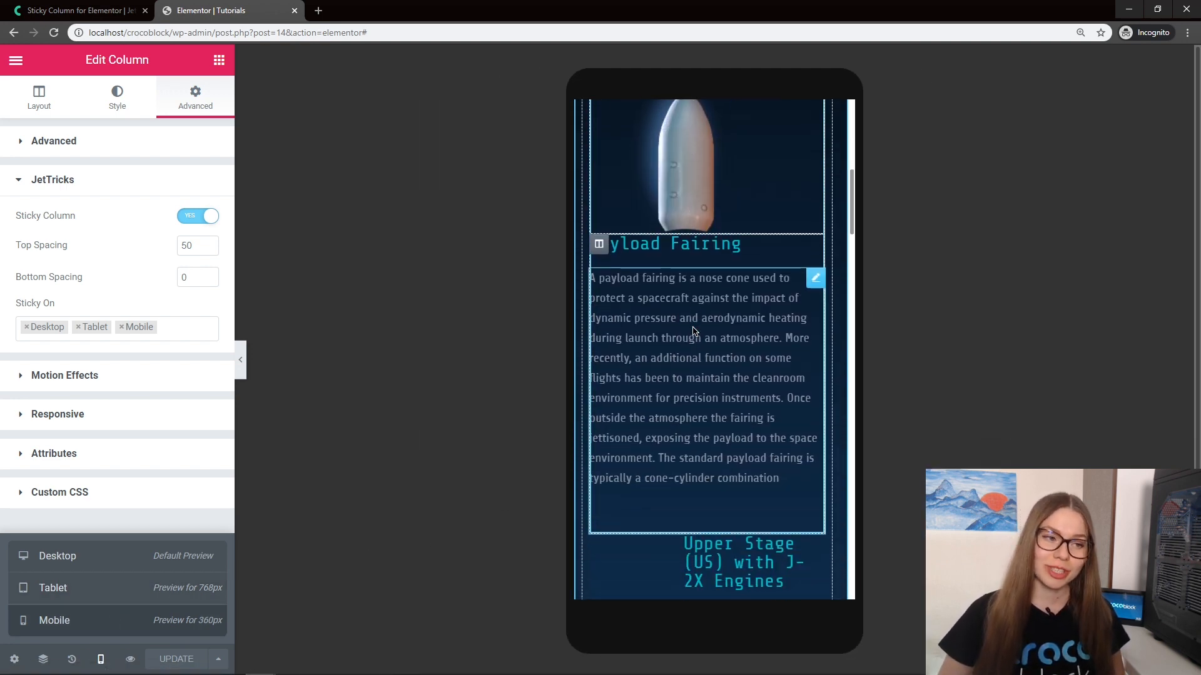
scroll(693, 331, up, 4)
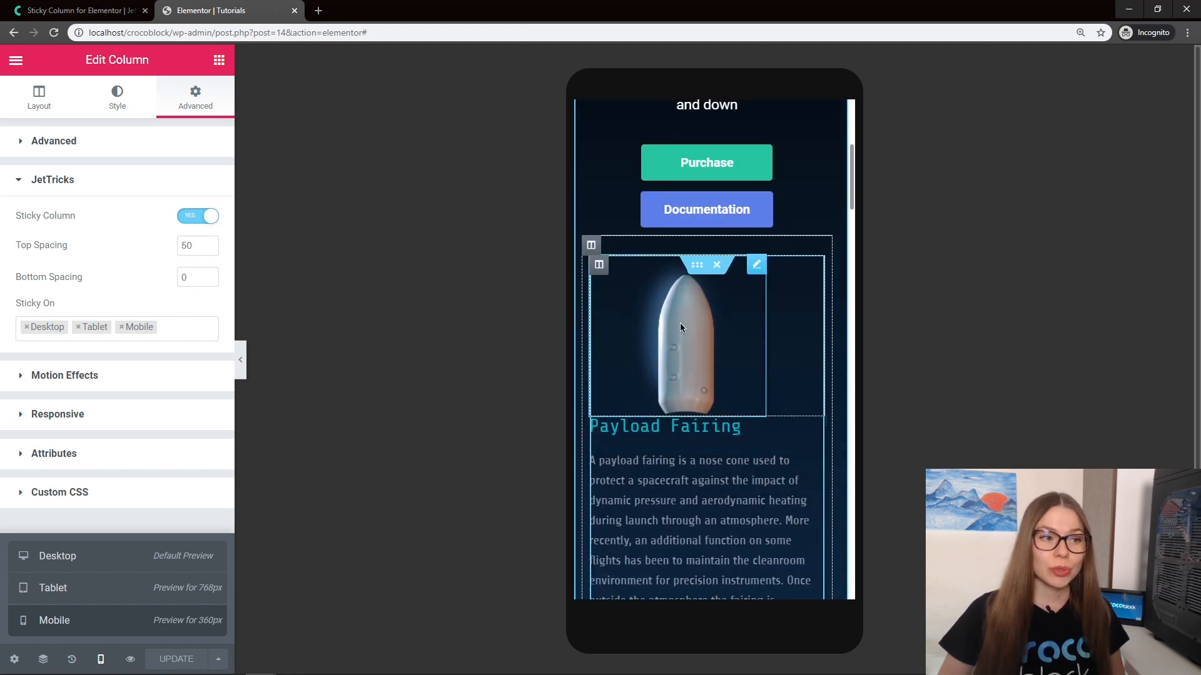
click(604, 270)
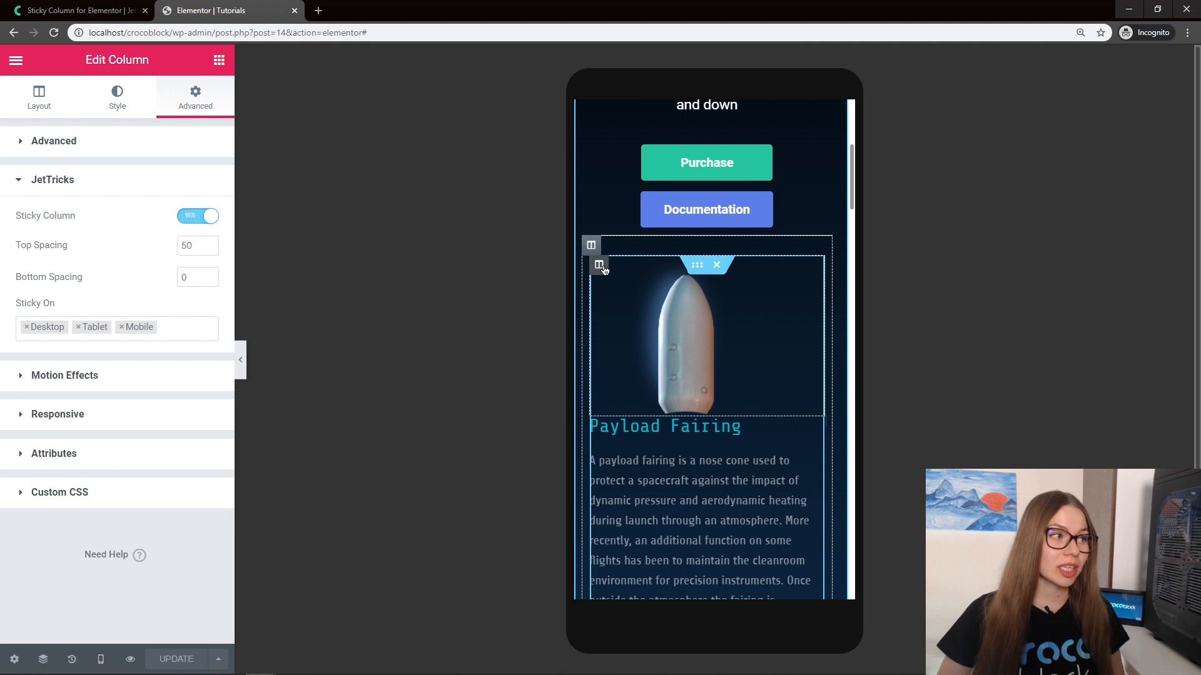
click(38, 111)
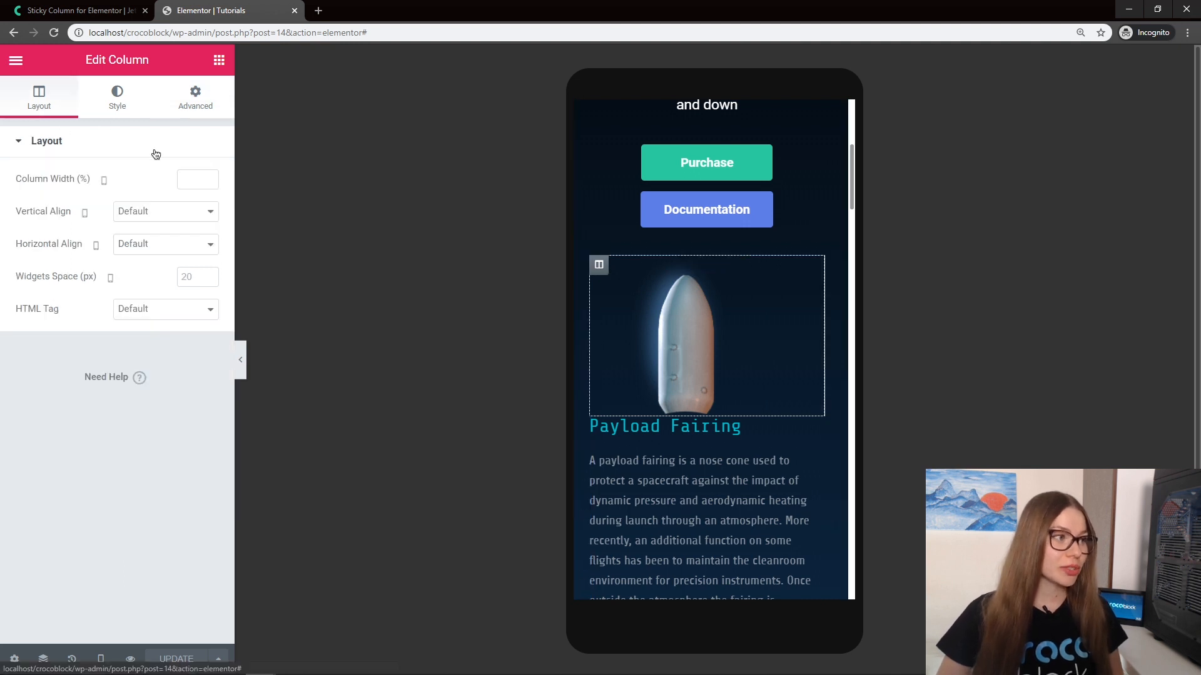
click(188, 180)
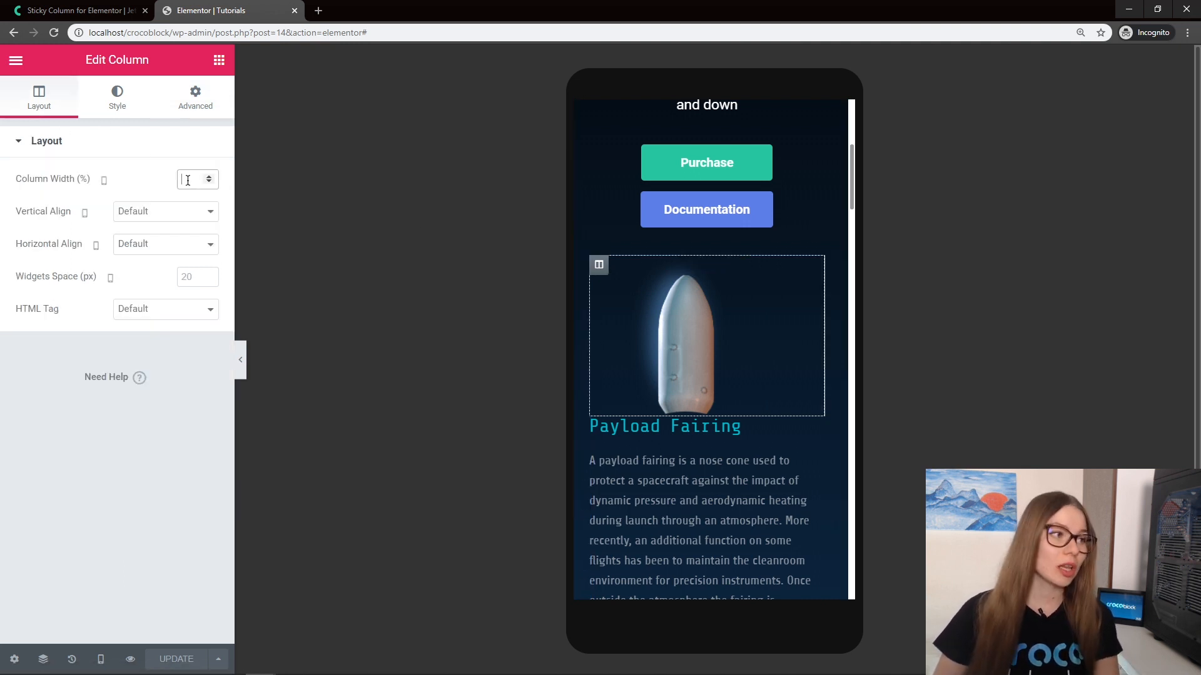
text(40)
Set the rocket nose image column's mobile vertical alignment to Middle and its horizontal alignment to Center.
click(184, 211)
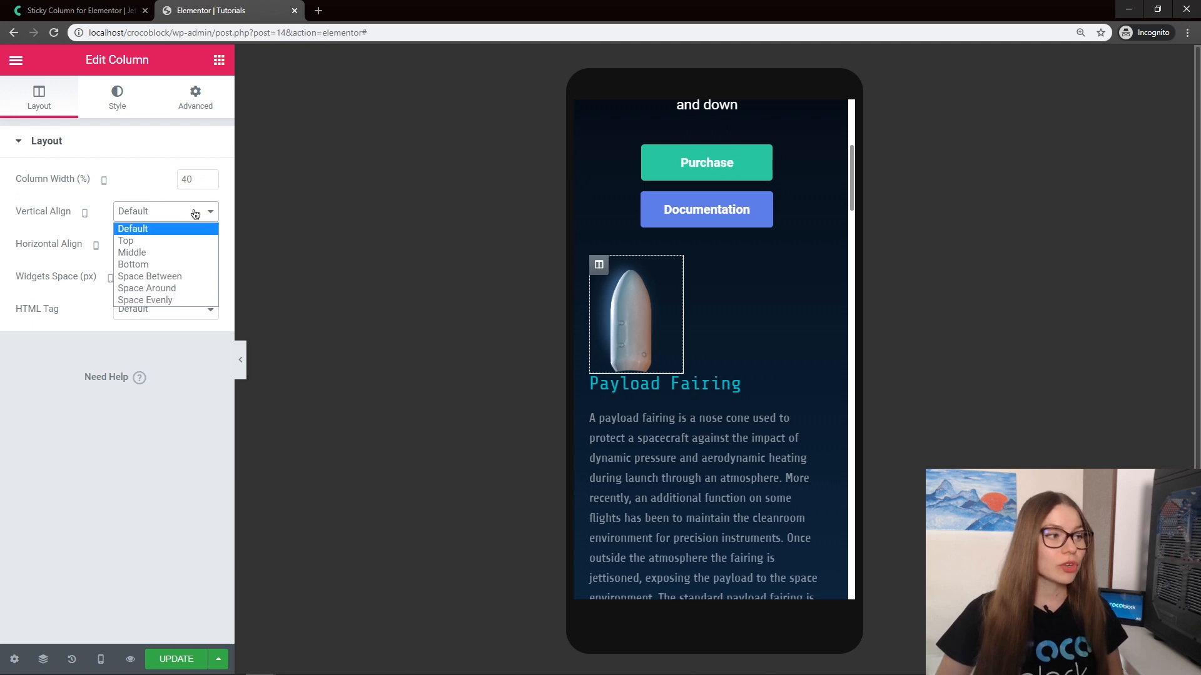
click(181, 252)
click(180, 244)
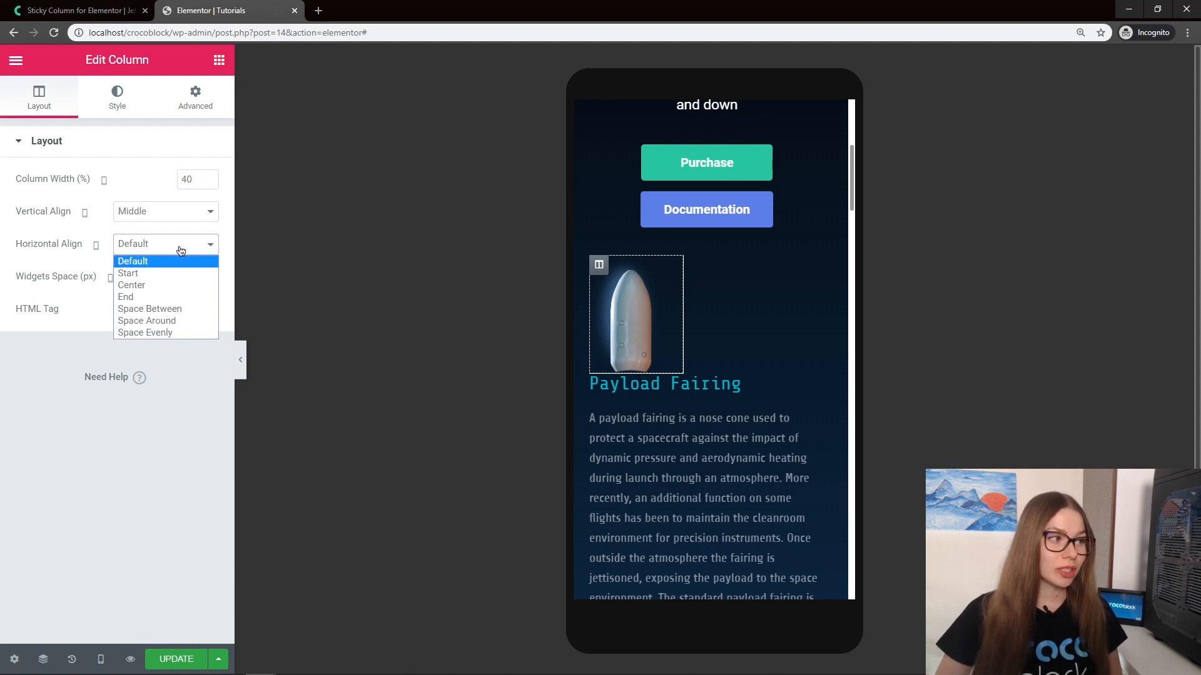
click(168, 286)
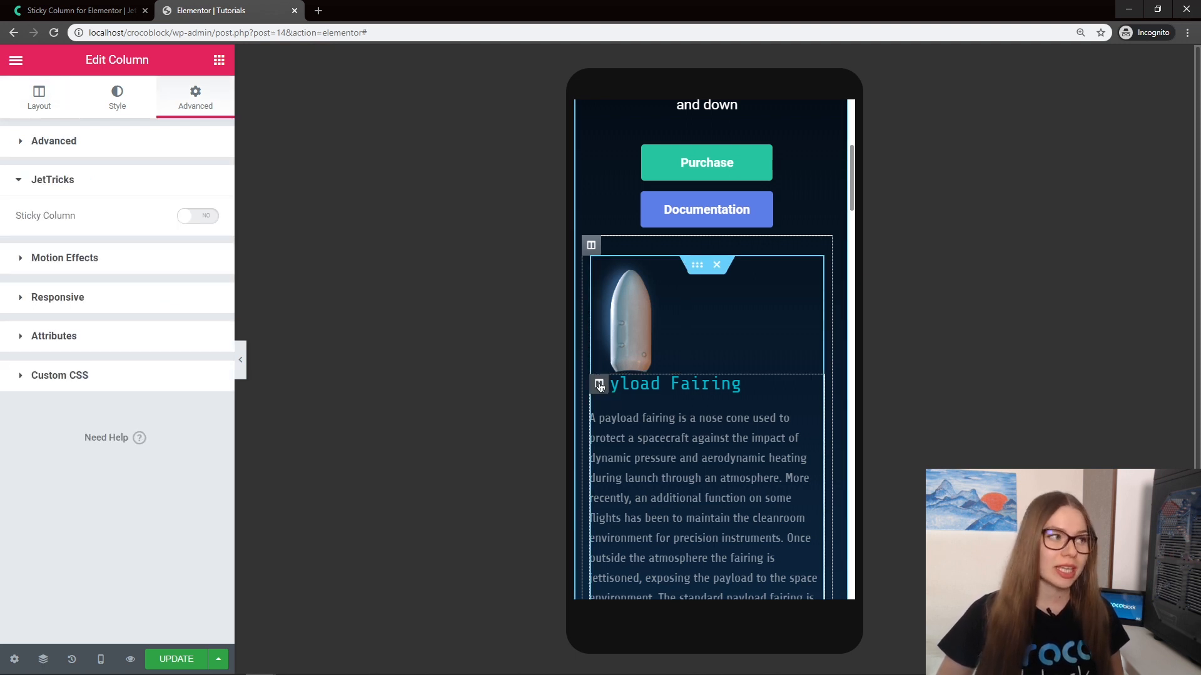
Set the Payload Fairing text column's mobile width to 60%, with Middle vertical and Center horizontal alignment.
click(42, 105)
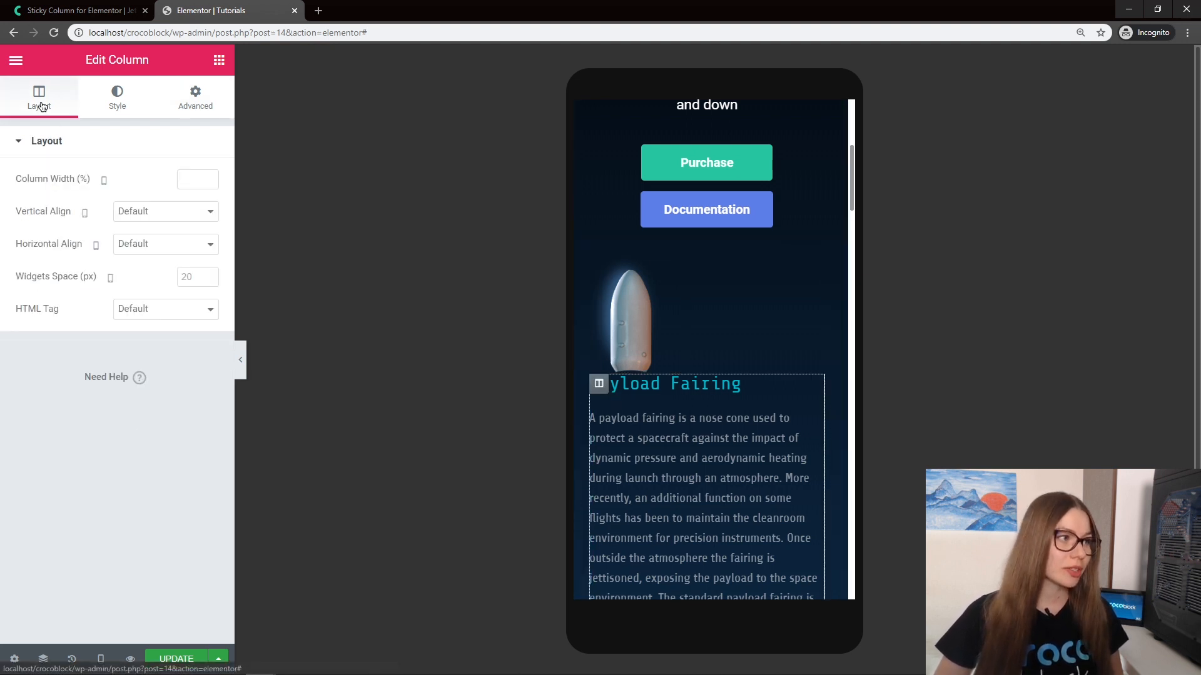
click(198, 178)
text(60)
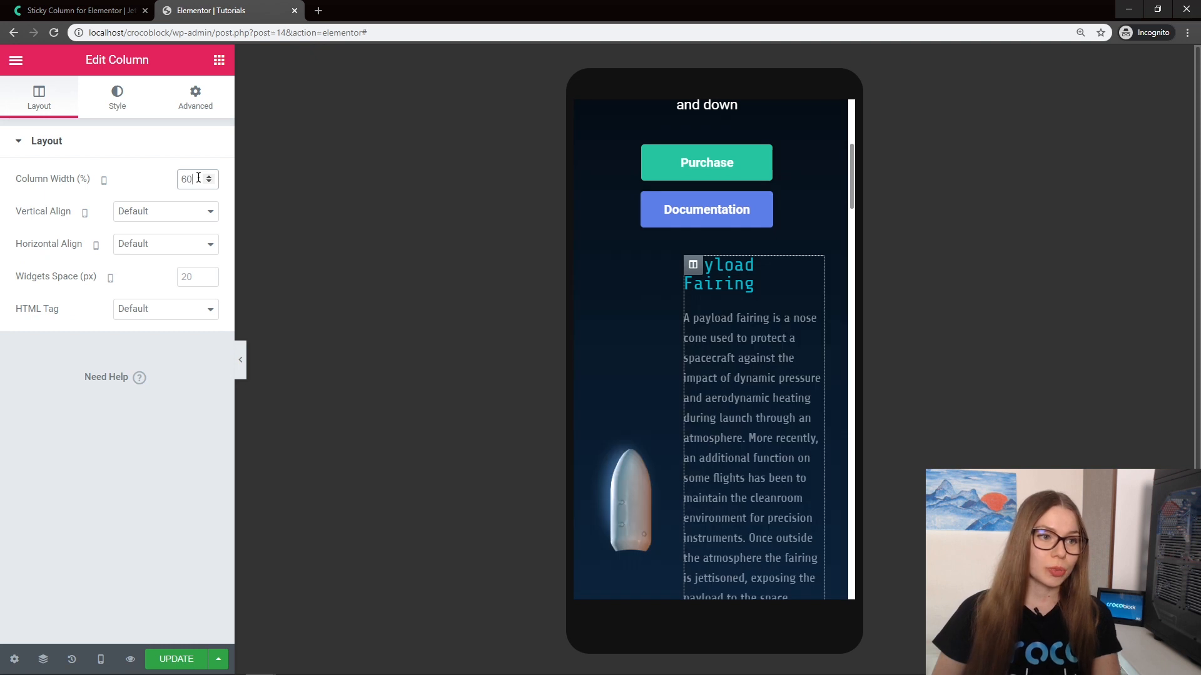
click(177, 210)
click(166, 250)
click(171, 245)
click(159, 285)
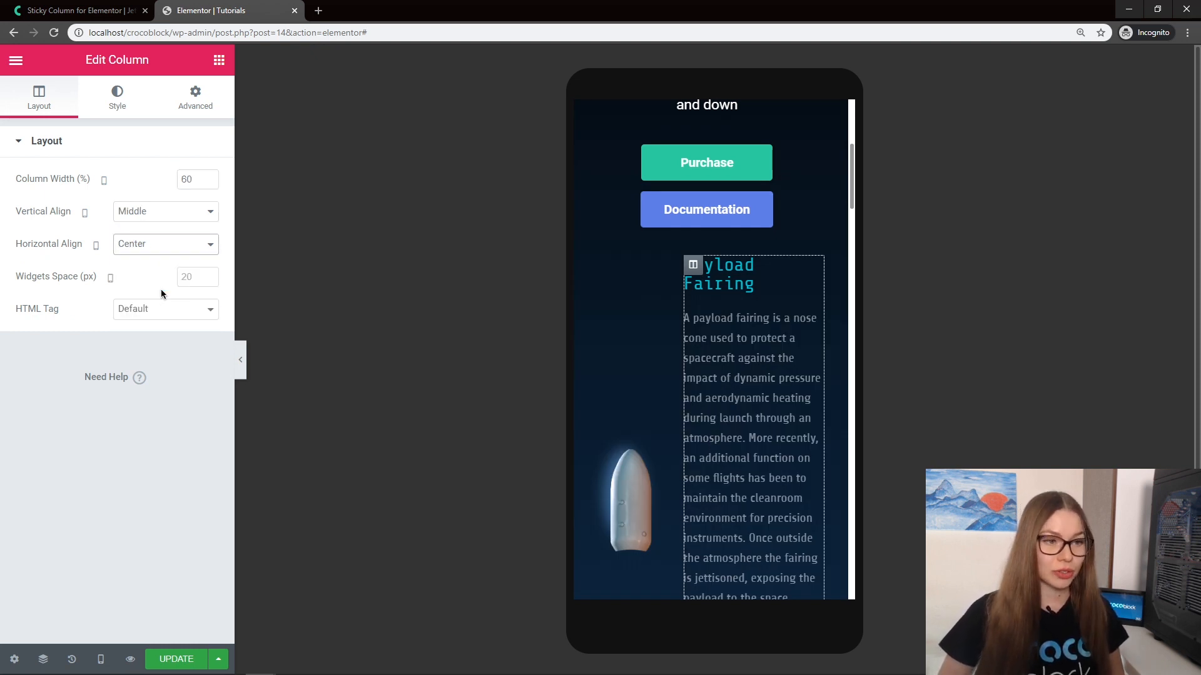
Unlink the rocket nose image column's mobile margins and set its right margin to 25.
click(599, 265)
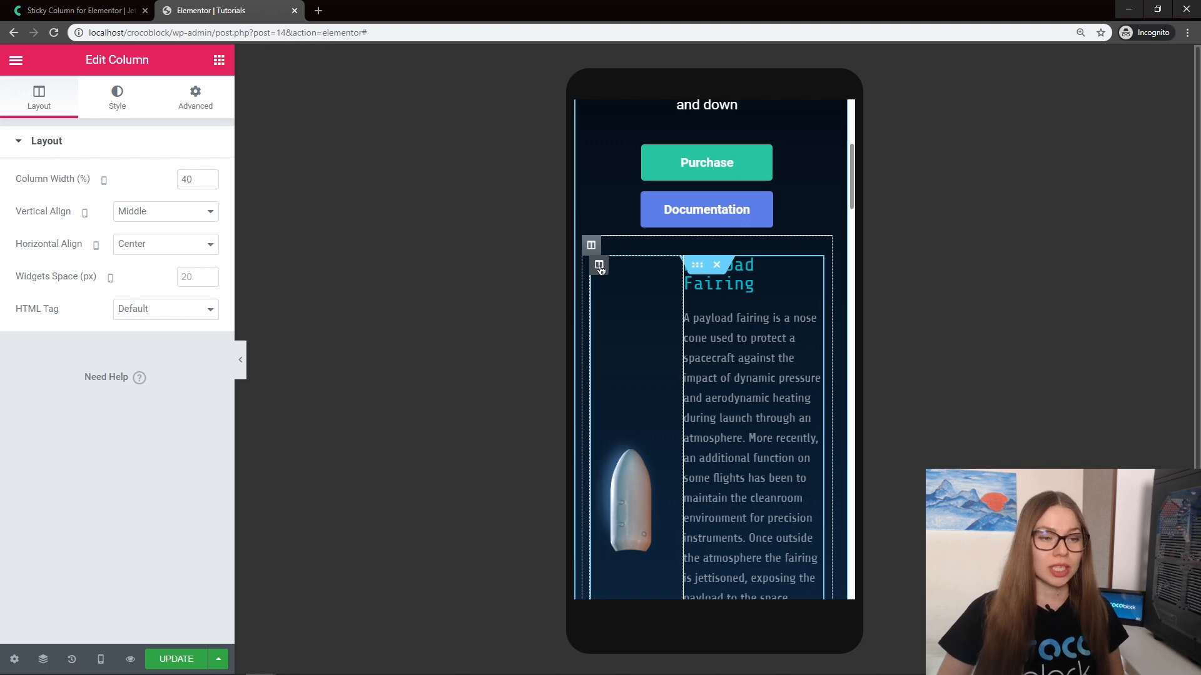
scroll(611, 306, down, 8)
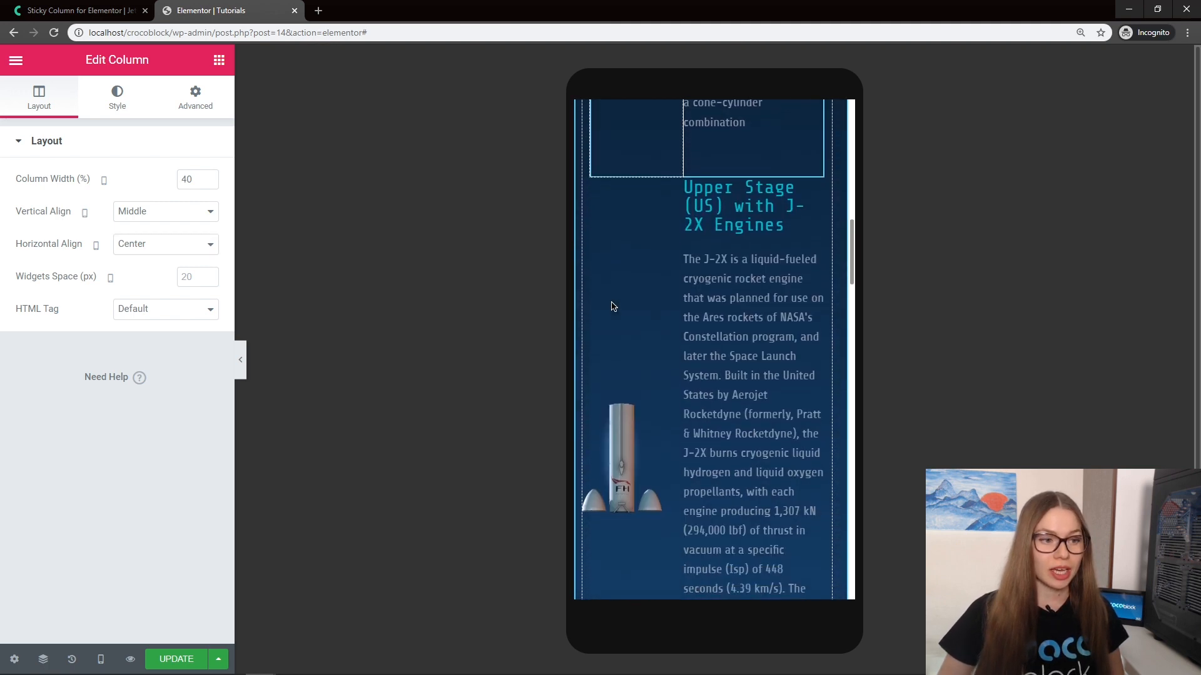
scroll(611, 306, down, 2)
scroll(612, 306, up, 4)
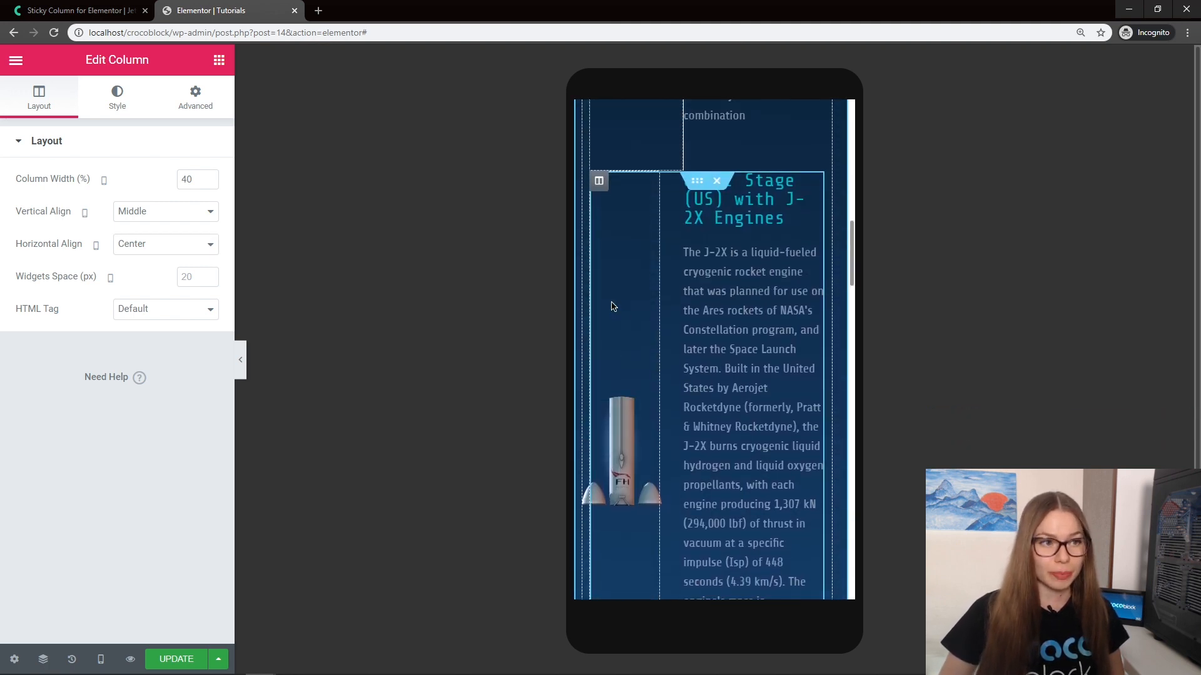
scroll(612, 306, up, 2)
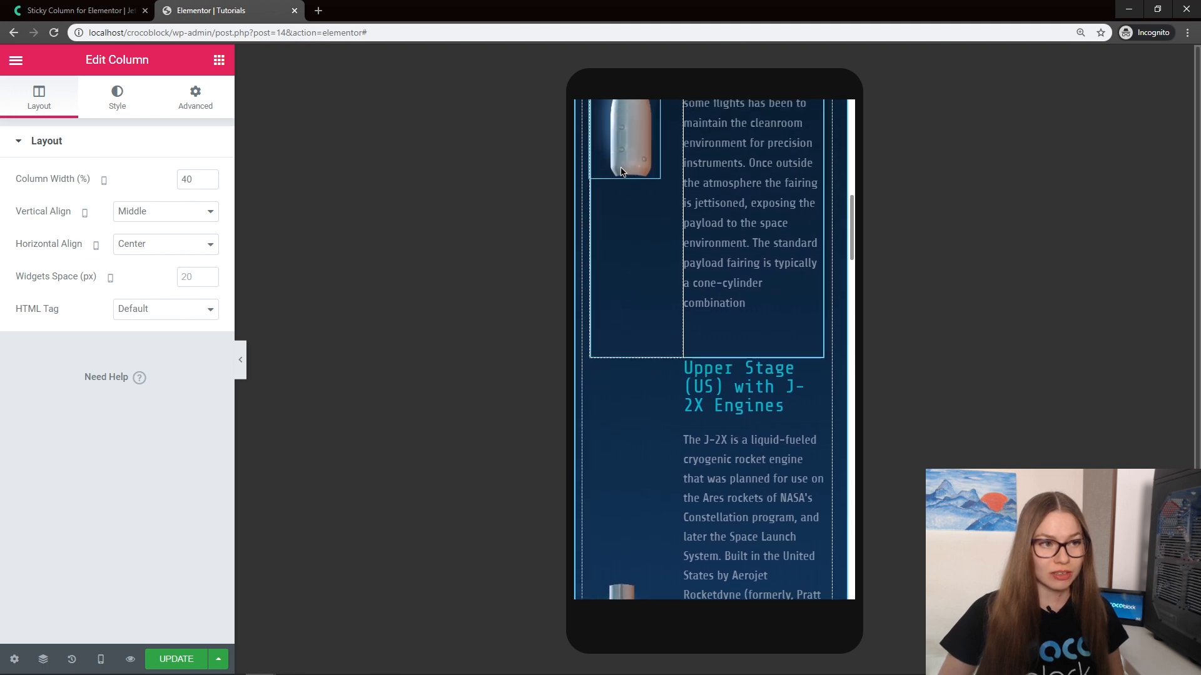
scroll(620, 319, down, 2)
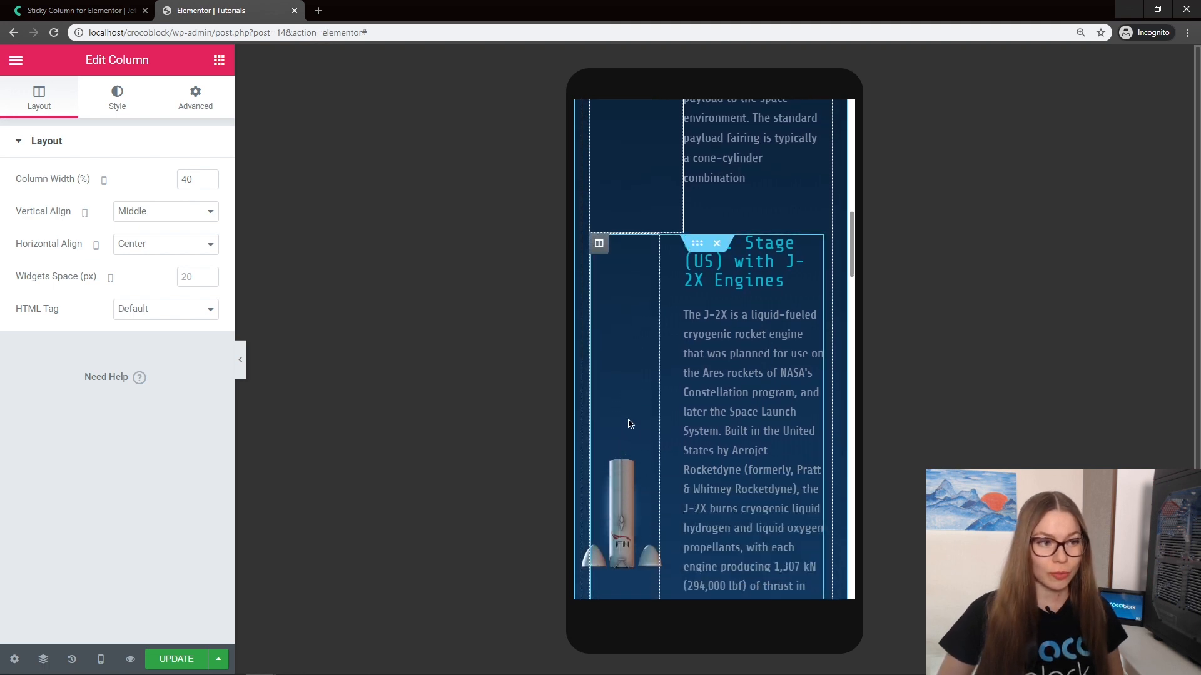
scroll(628, 411, up, 7)
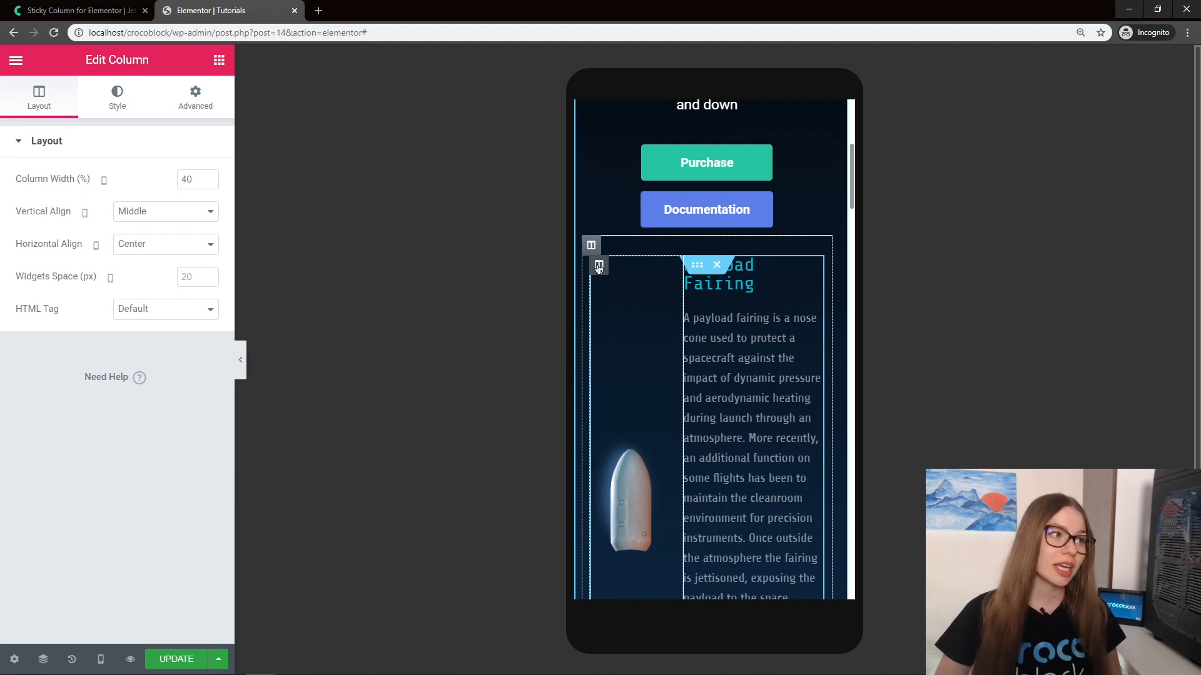
click(195, 93)
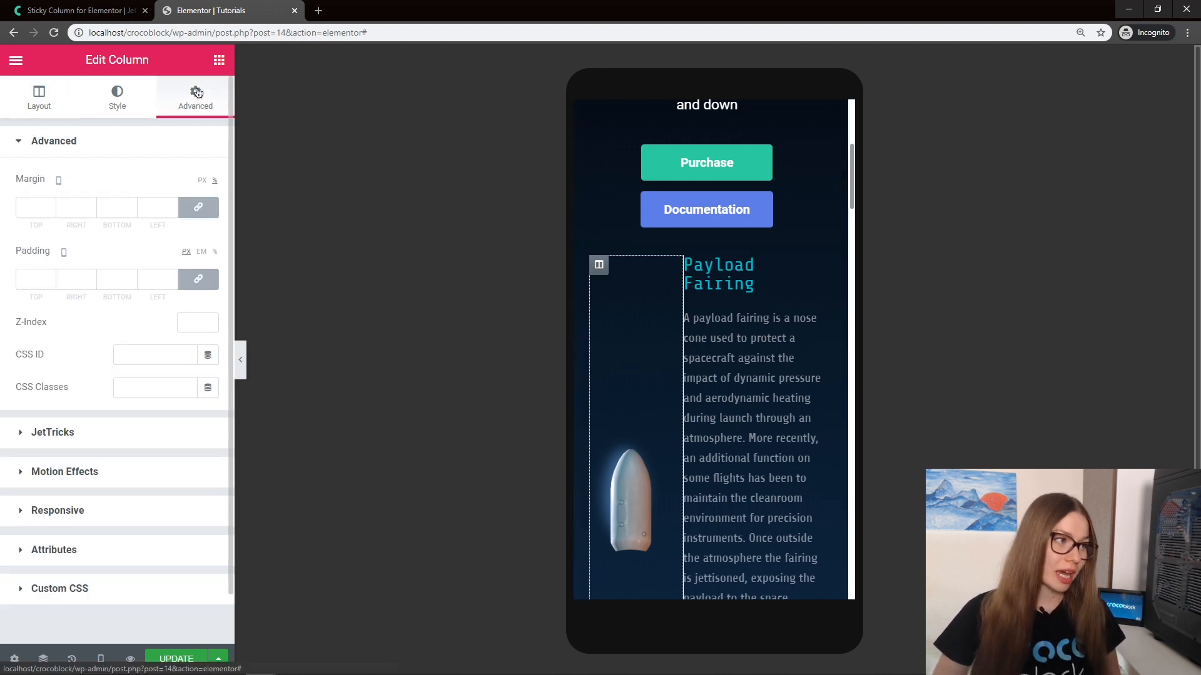
click(199, 207)
double_click(73, 209)
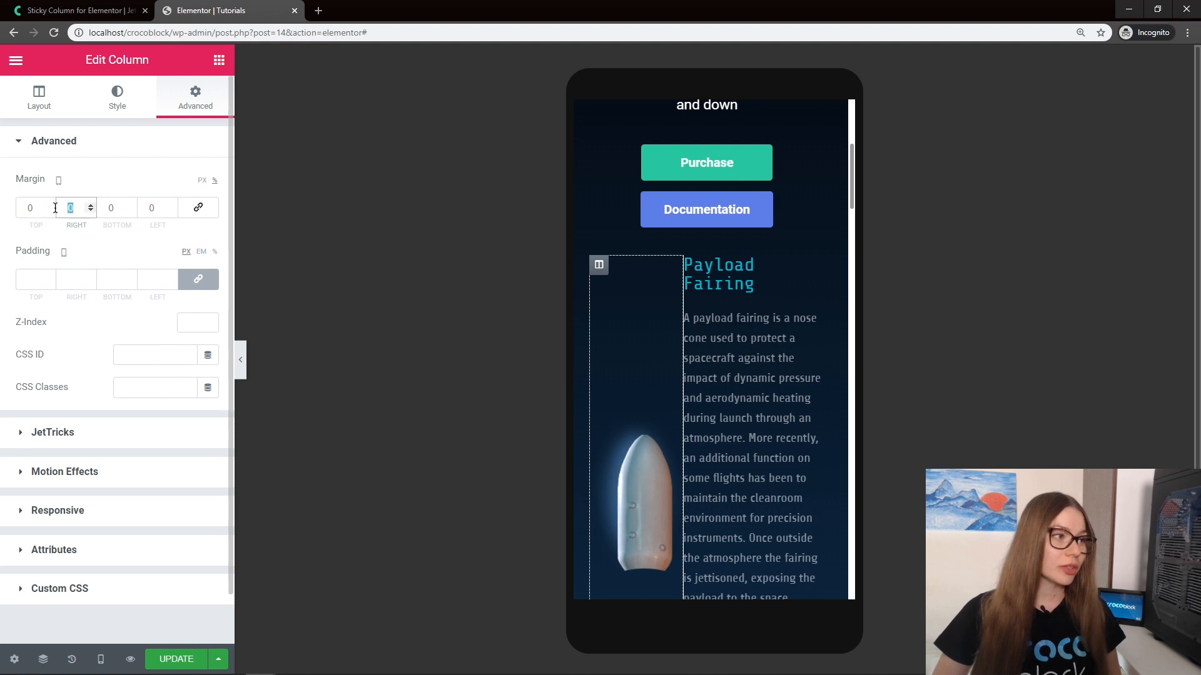
text(25)
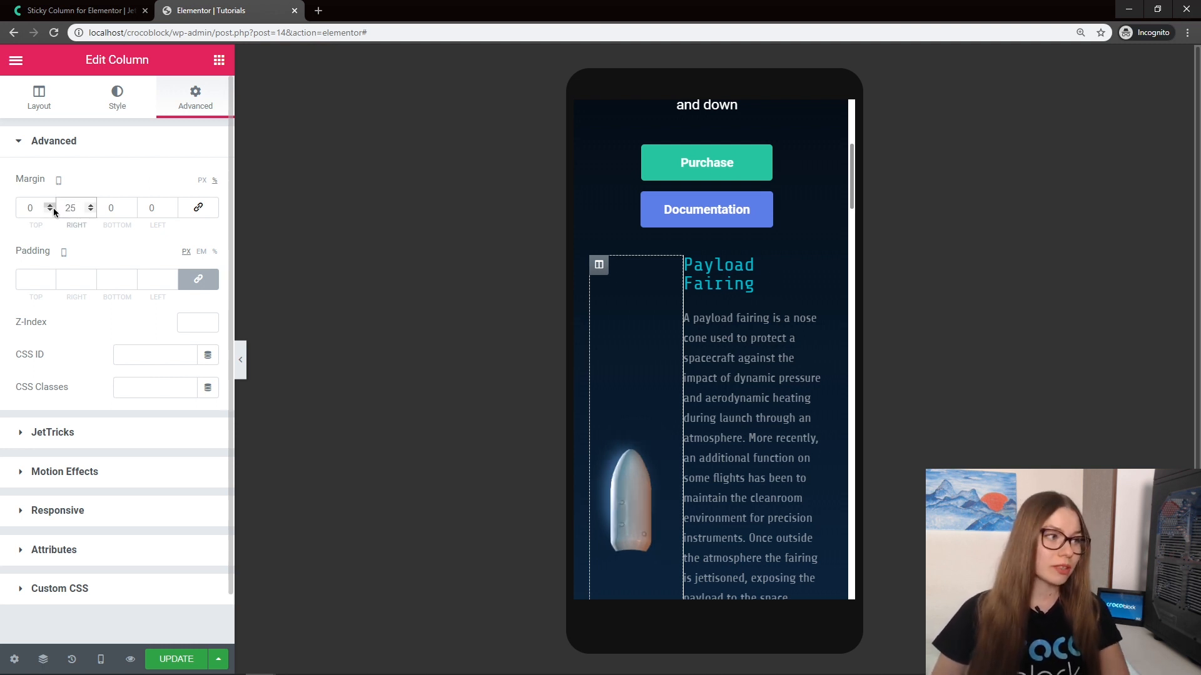
Unlink the rocket nose image widget's mobile margins and set its right margin to 25.
scroll(632, 319, down, 2)
click(651, 321)
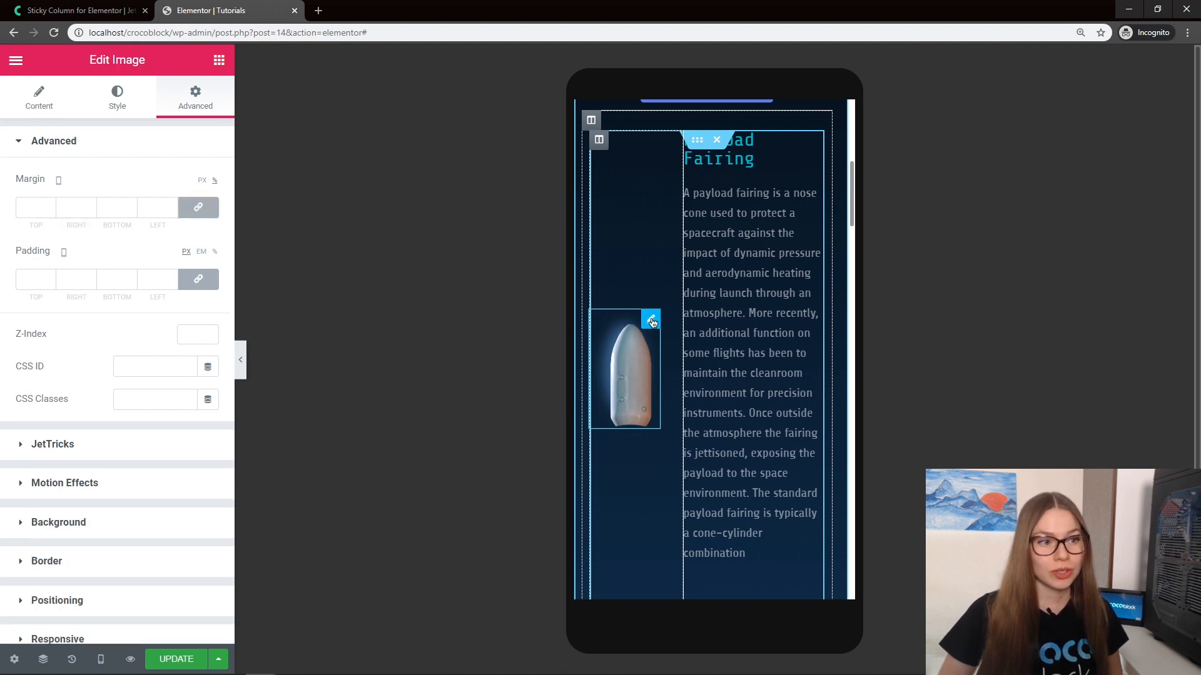
click(201, 208)
click(51, 208)
text(25)
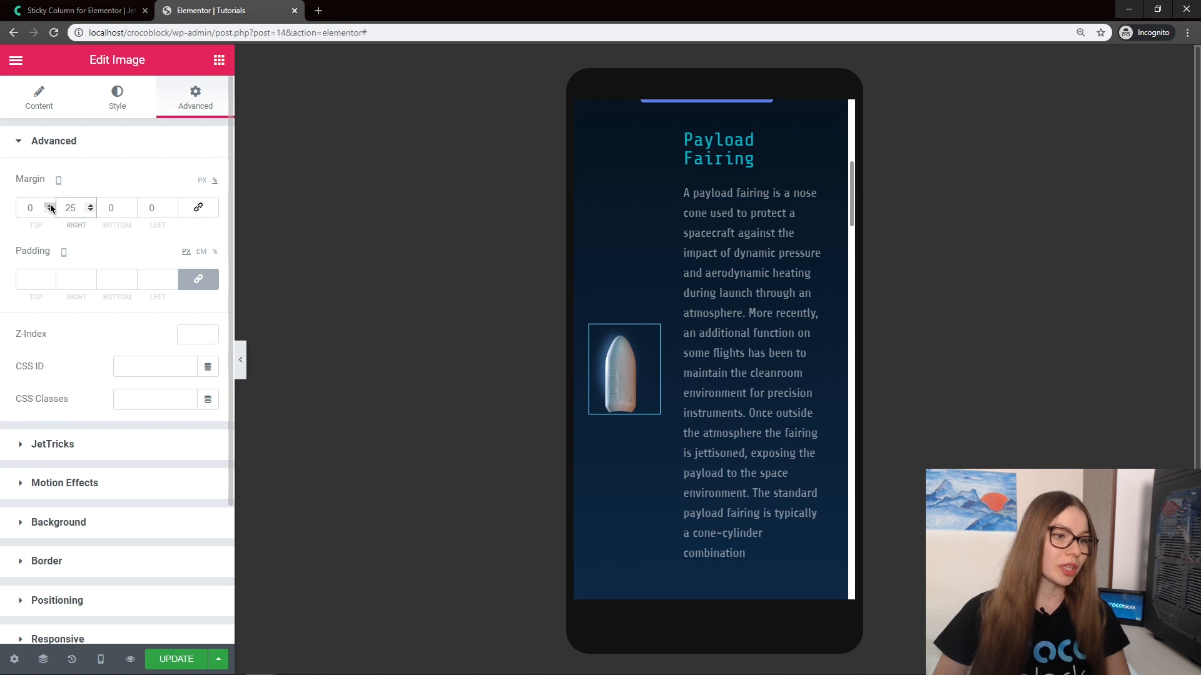
Check the spacing between the rocket sections, update the page and open its preview in a new tab.
scroll(650, 298, down, 4)
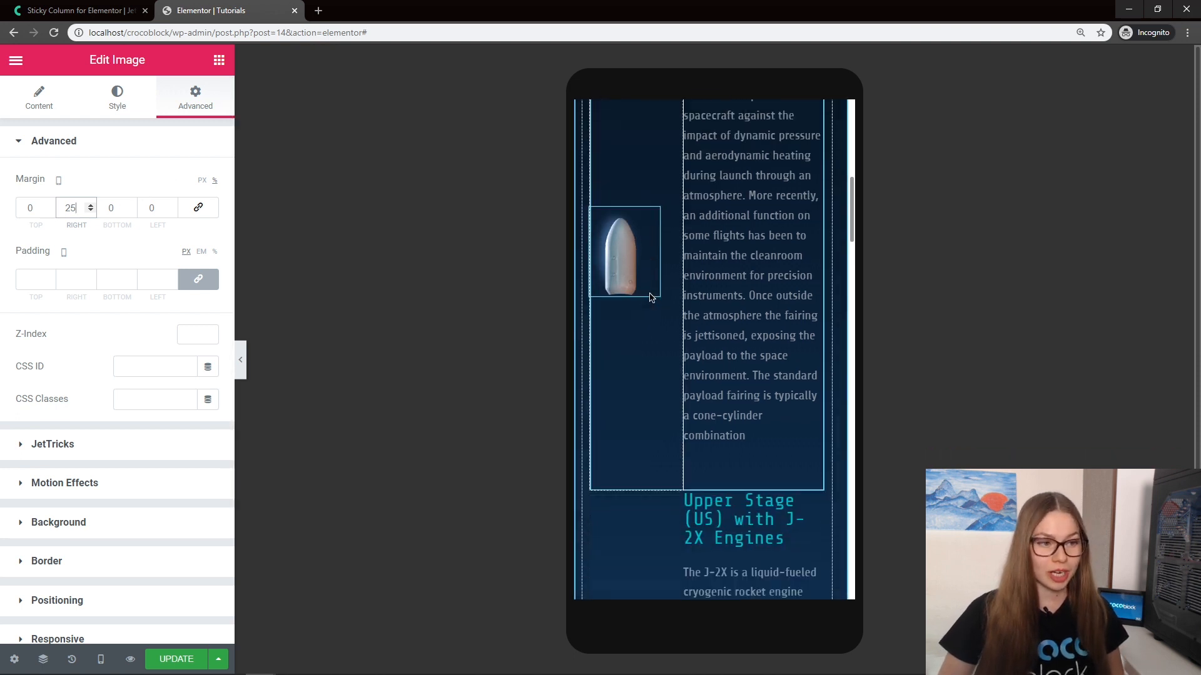
scroll(650, 298, down, 2)
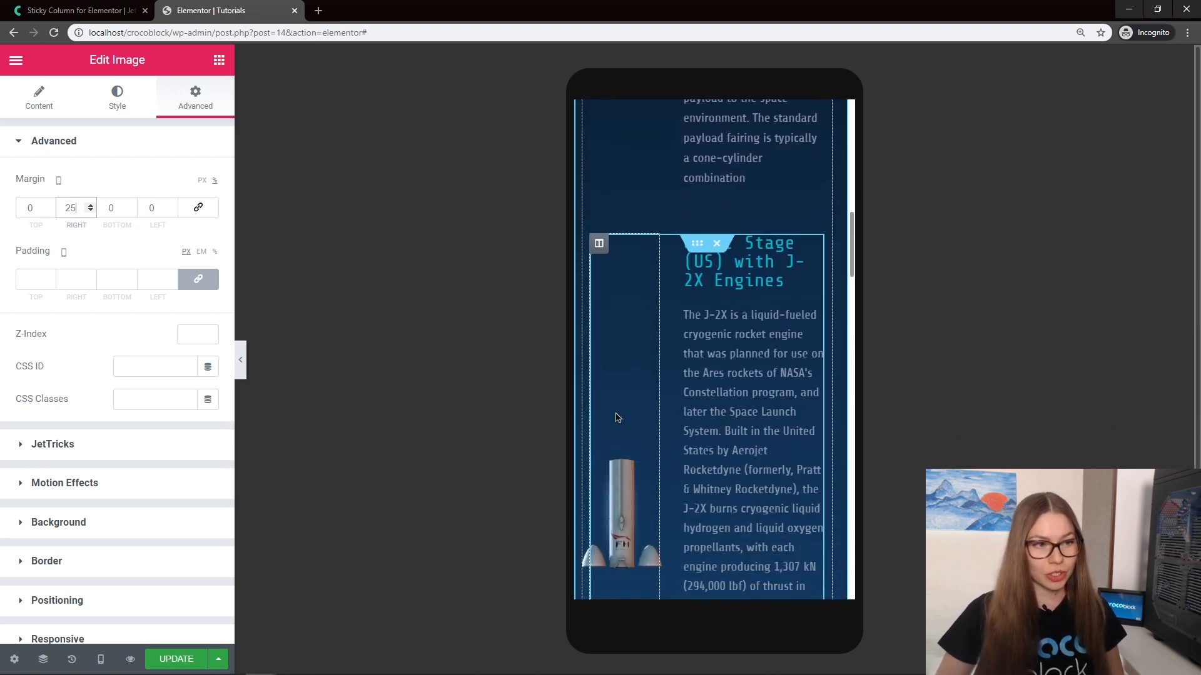
scroll(618, 400, up, 3)
scroll(631, 481, down, 2)
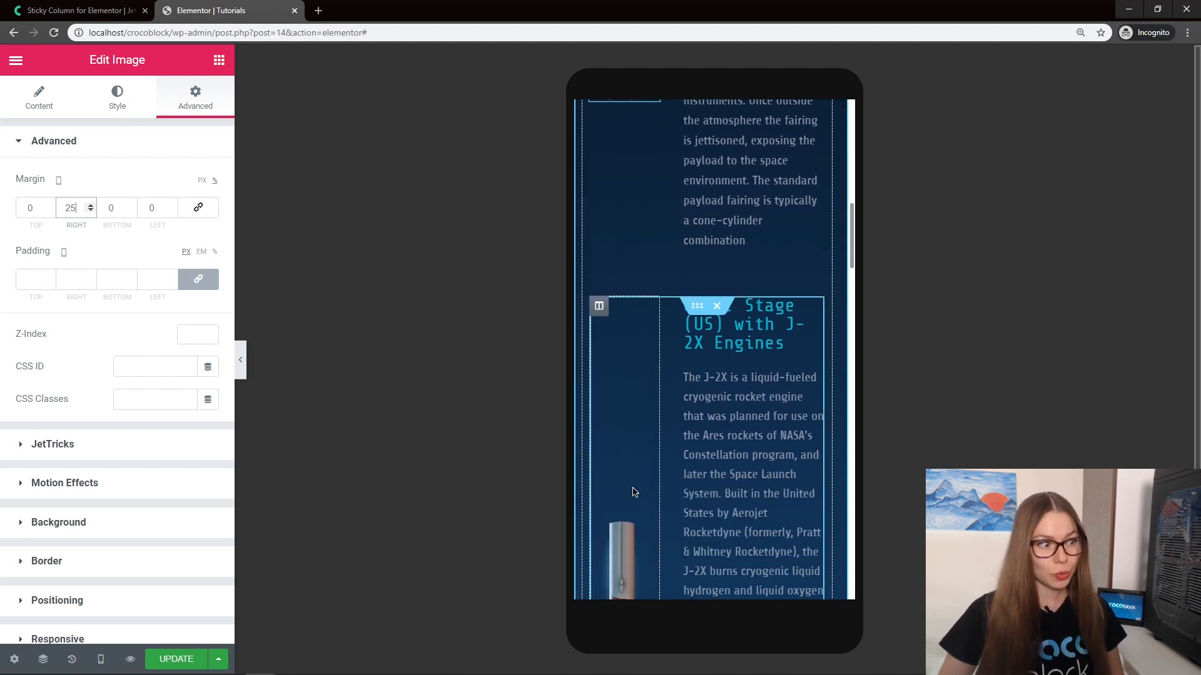
click(177, 664)
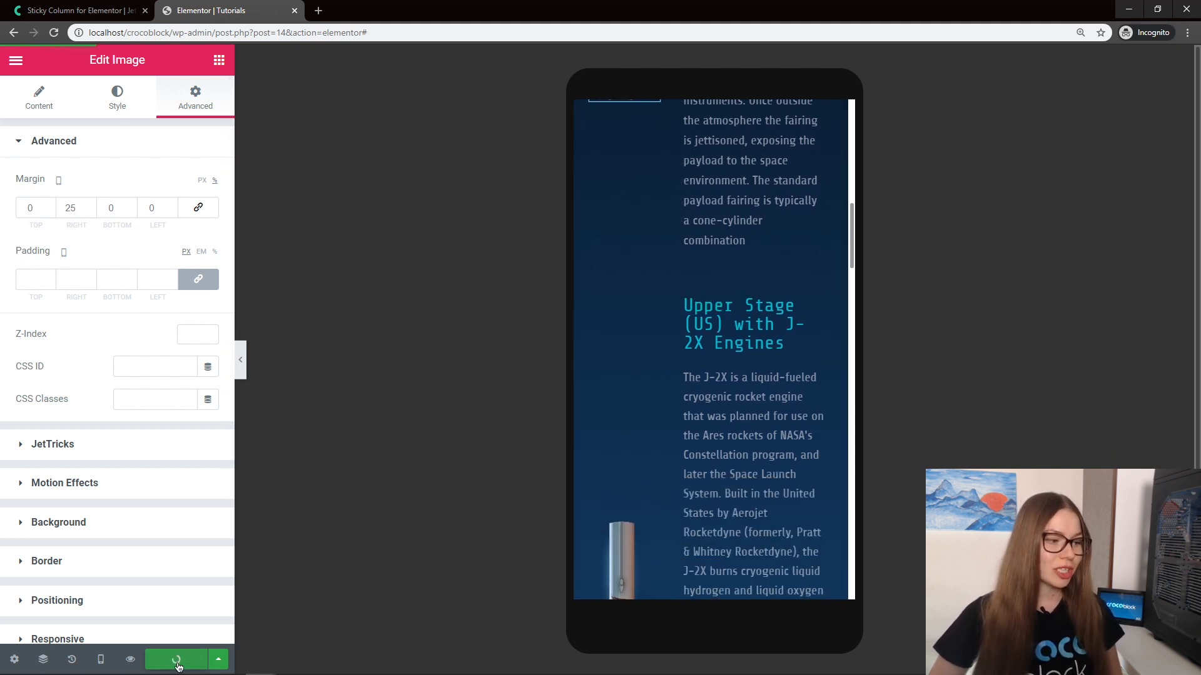
click(131, 660)
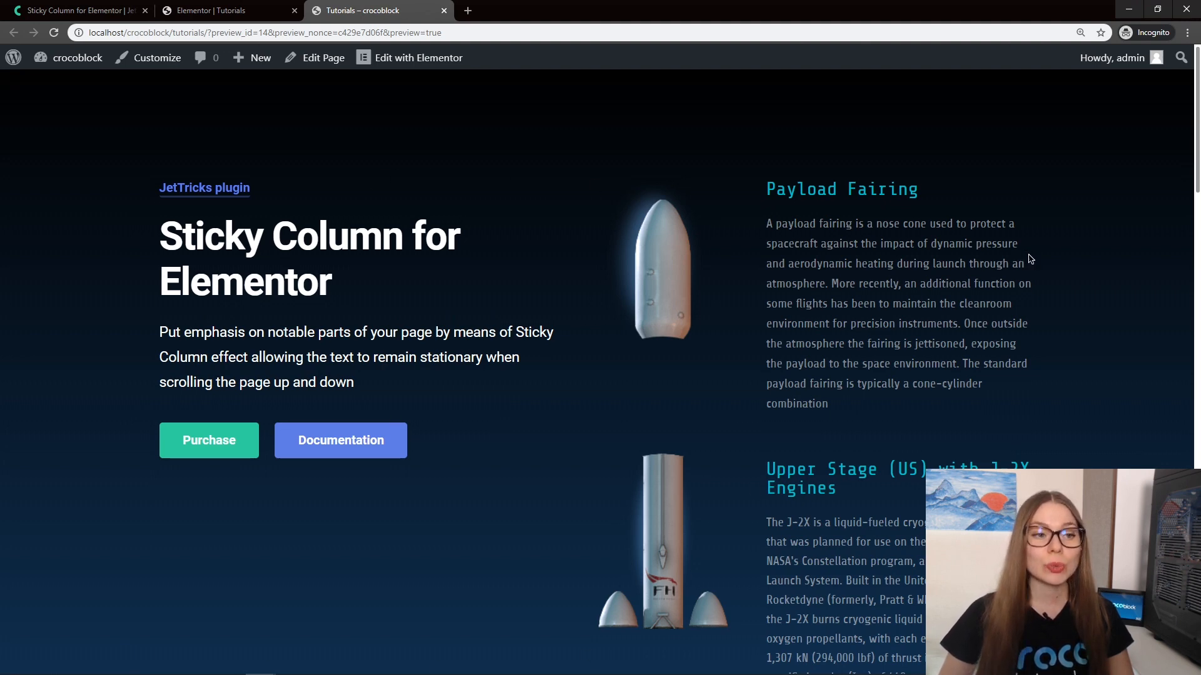
Examine how the sticky columns and rocket images behave along the previewed page at desktop size.
scroll(1043, 267, down, 7)
scroll(1042, 267, down, 4)
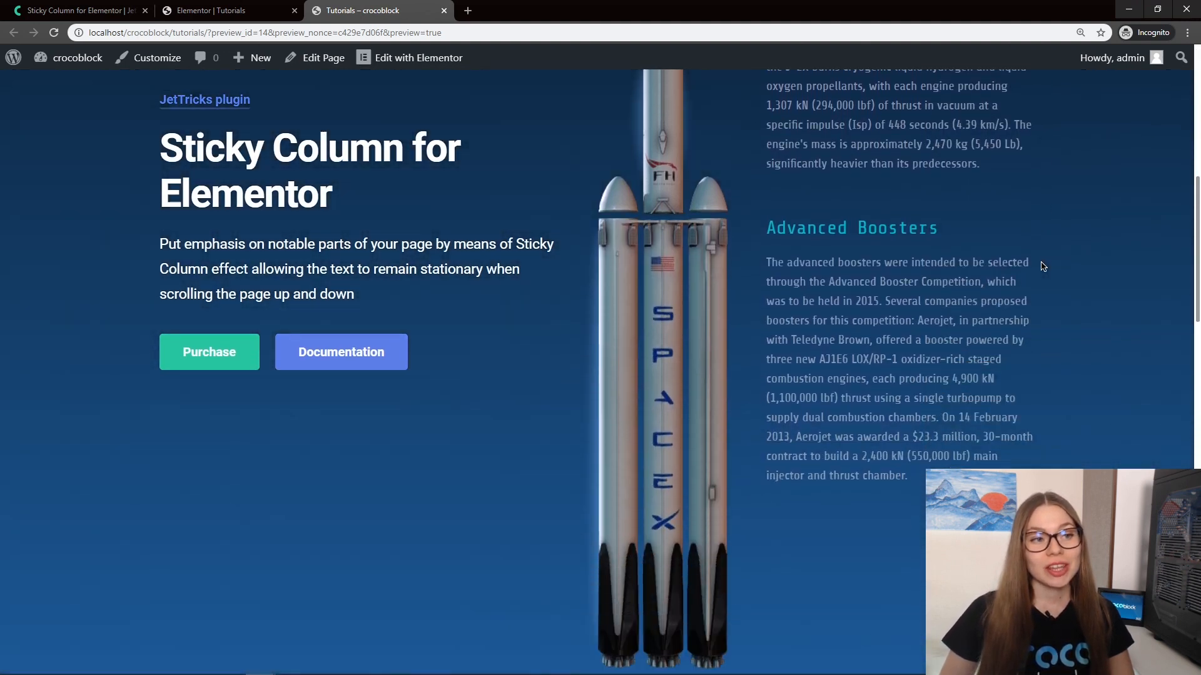
scroll(1042, 267, up, 2)
scroll(1042, 267, up, 9)
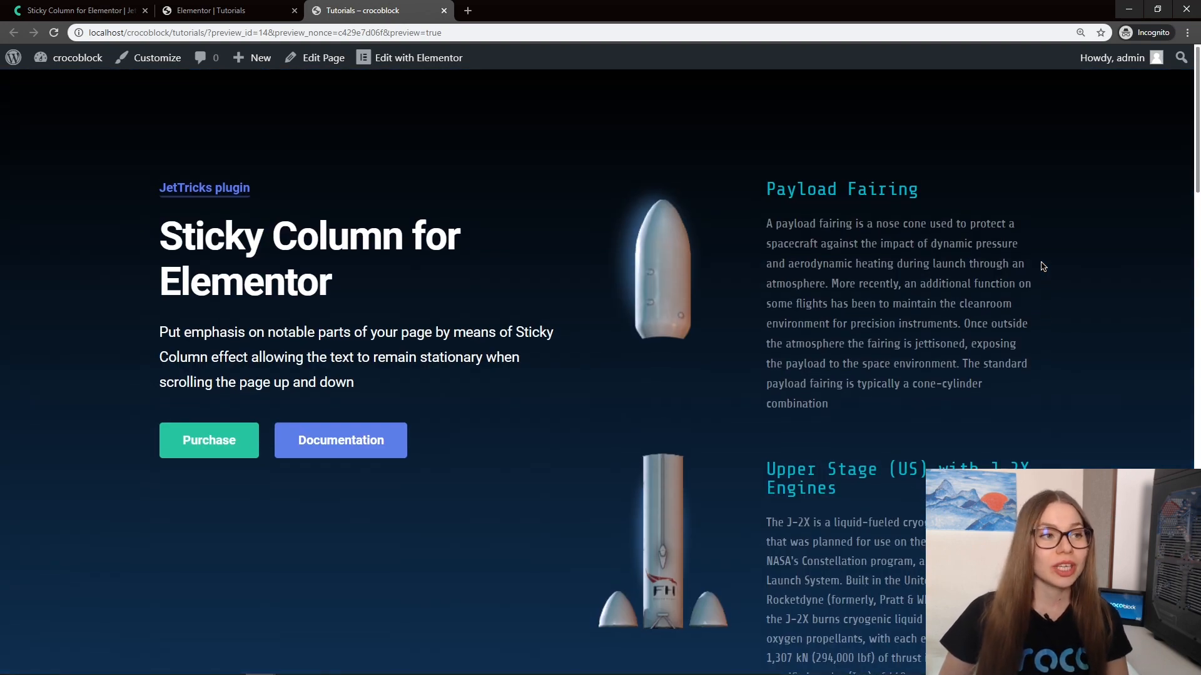
Emulate an iPad in the browser's developer tools and examine the sticky rocket sections at tablet size.
key(F12)
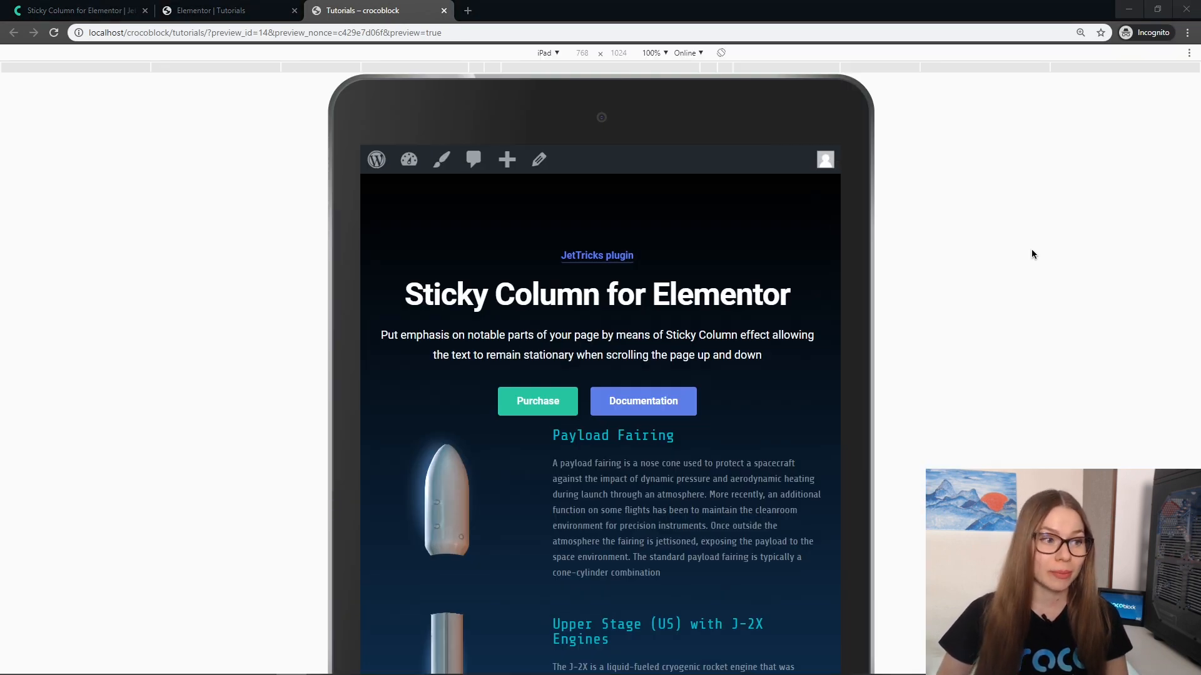
scroll(761, 281, down, 7)
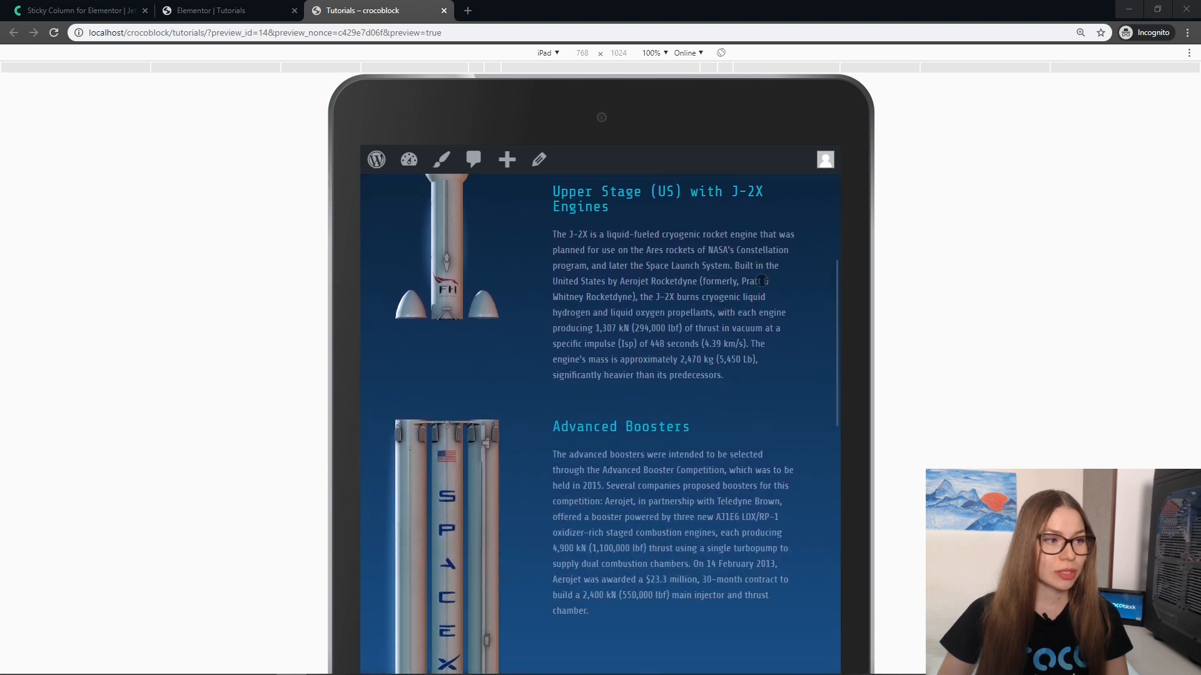
scroll(761, 281, down, 4)
scroll(761, 280, up, 11)
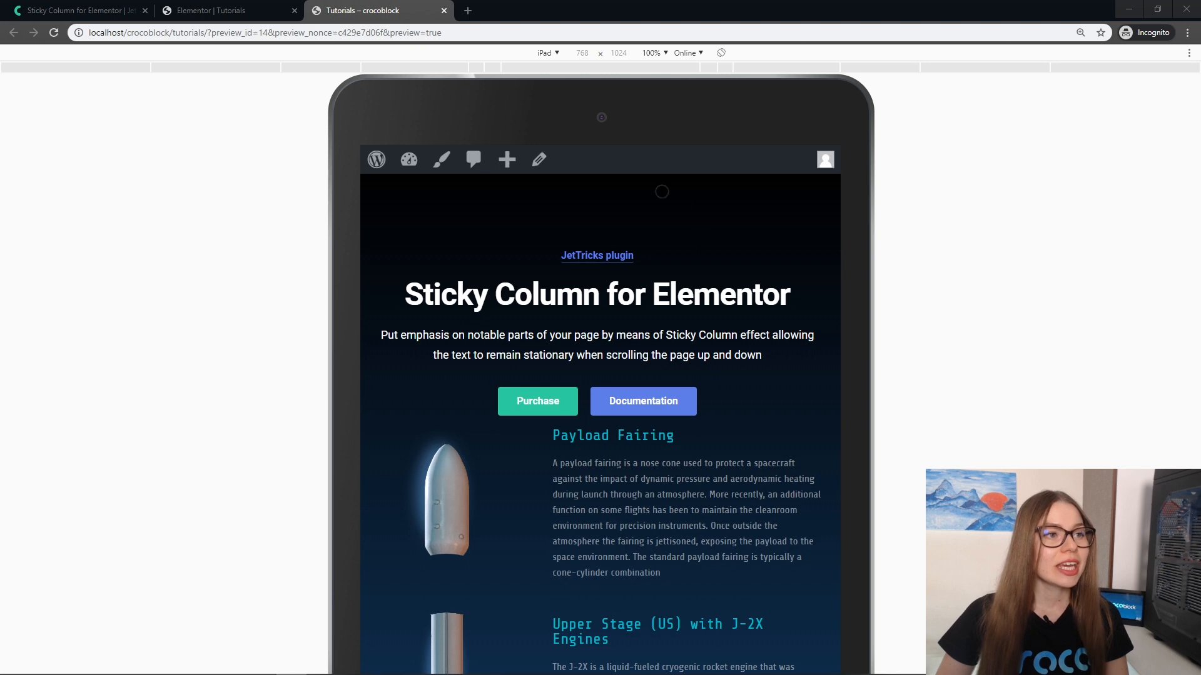
Switch the emulated device to iPhone 6/7/8 Plus and examine the sticky rocket sections at mobile size.
click(555, 53)
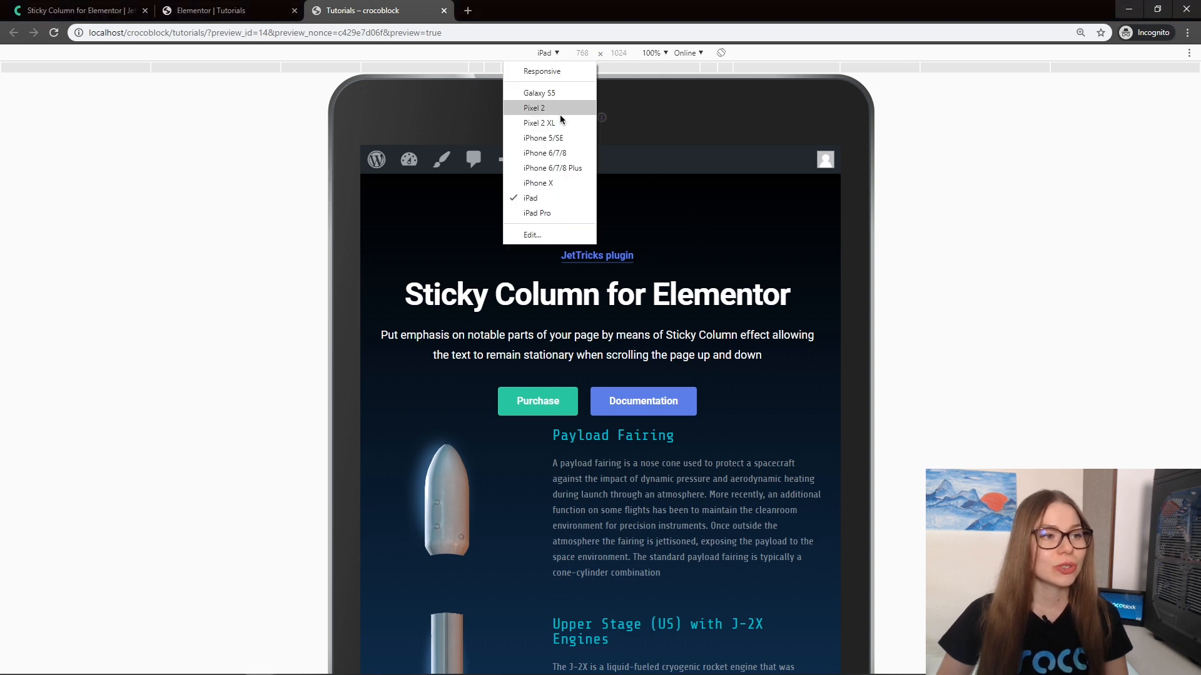
click(557, 167)
scroll(689, 276, down, 7)
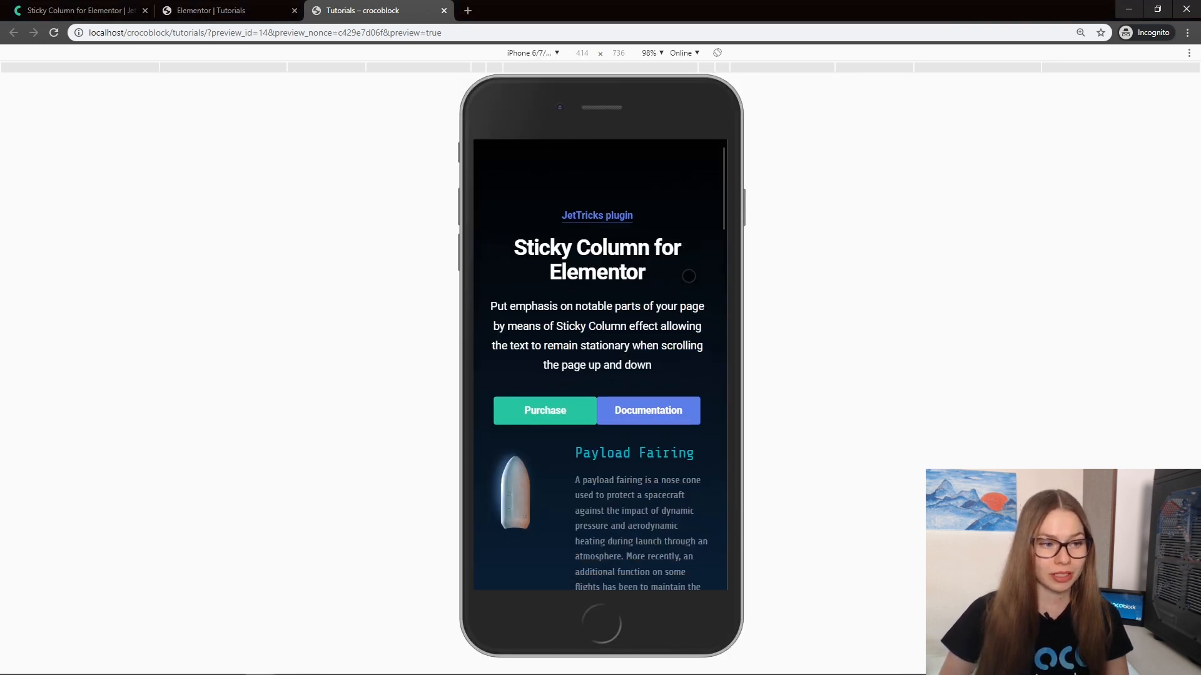
scroll(689, 275, down, 9)
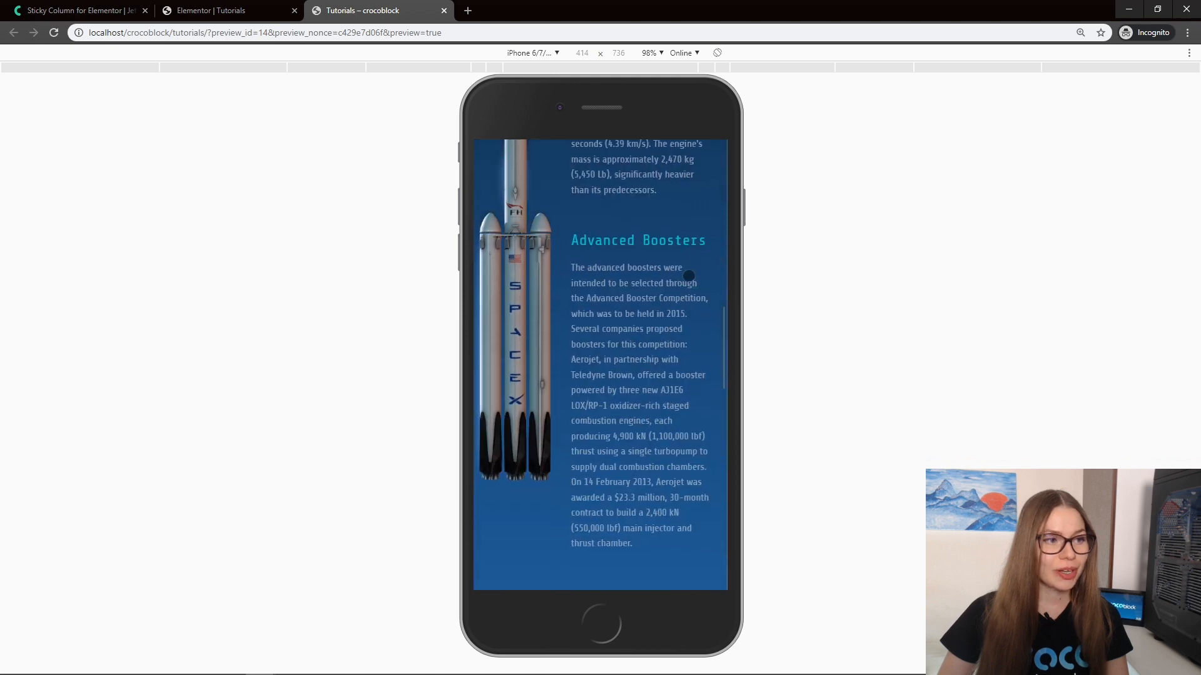
scroll(688, 275, up, 16)
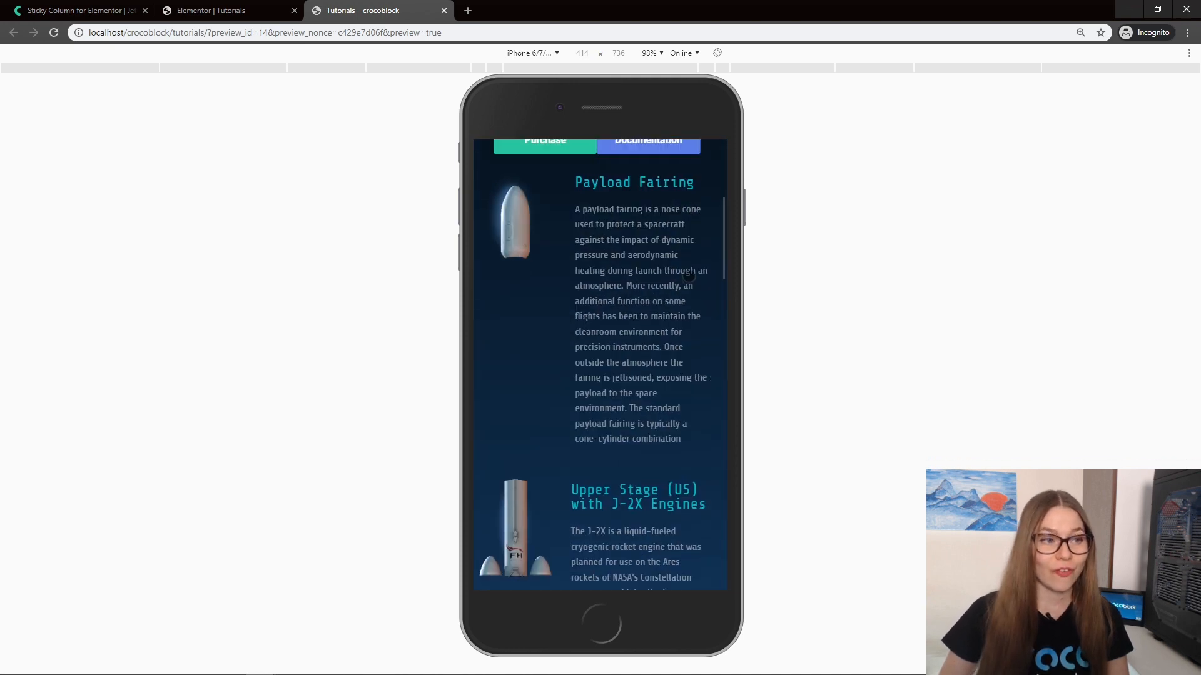